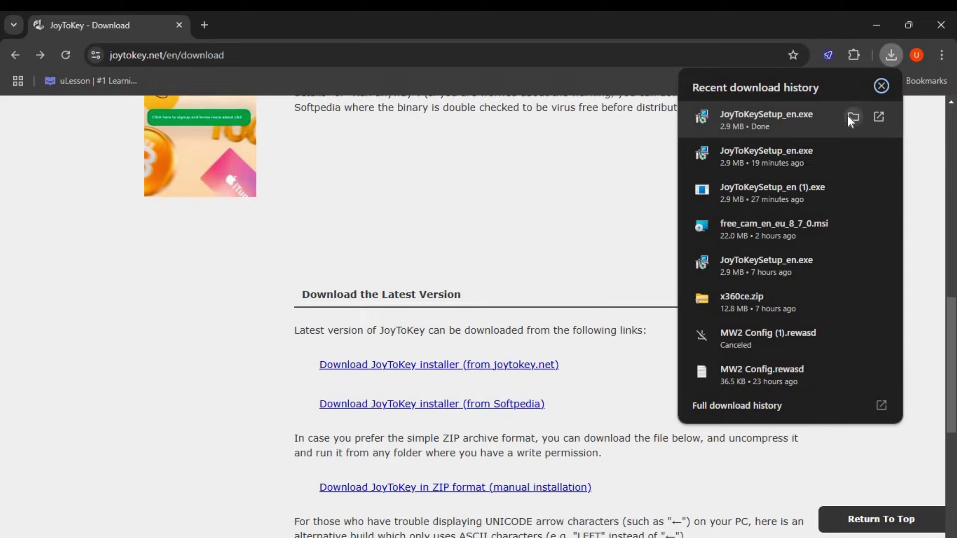
# - Run the downloaded JoyToKeySetup_en.exe as administrator from its folder and allow it to make changes to the device
pyautogui.click(848, 115)
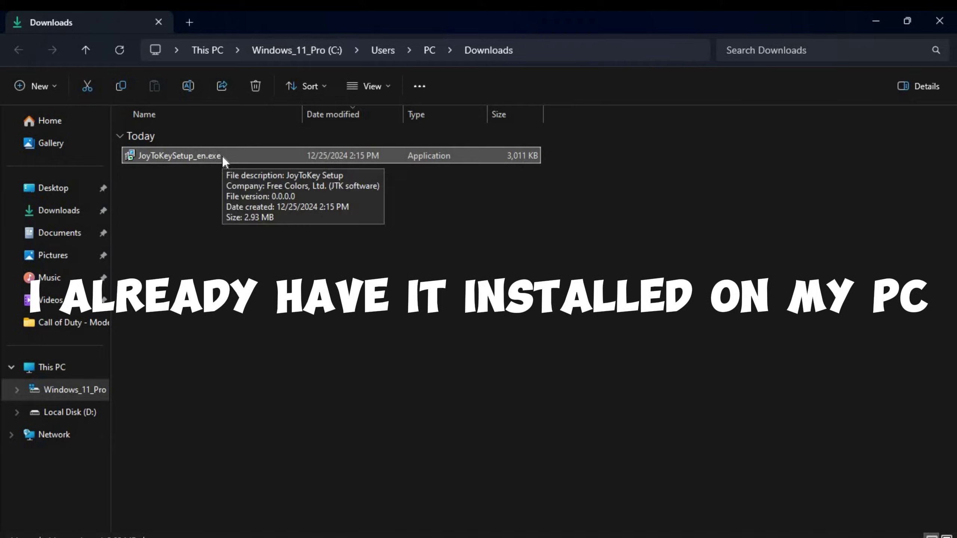
pyautogui.rightClick(223, 158)
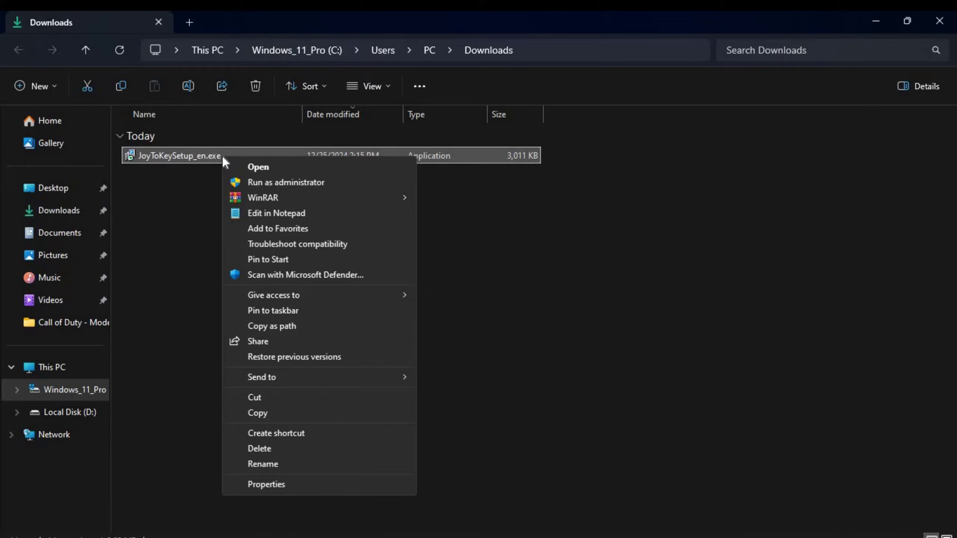
pyautogui.click(246, 183)
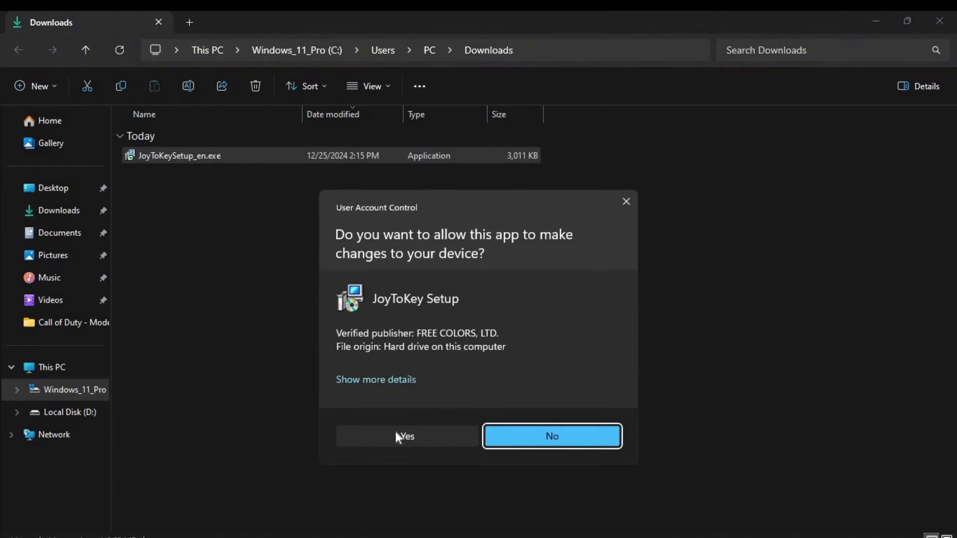
pyautogui.click(392, 438)
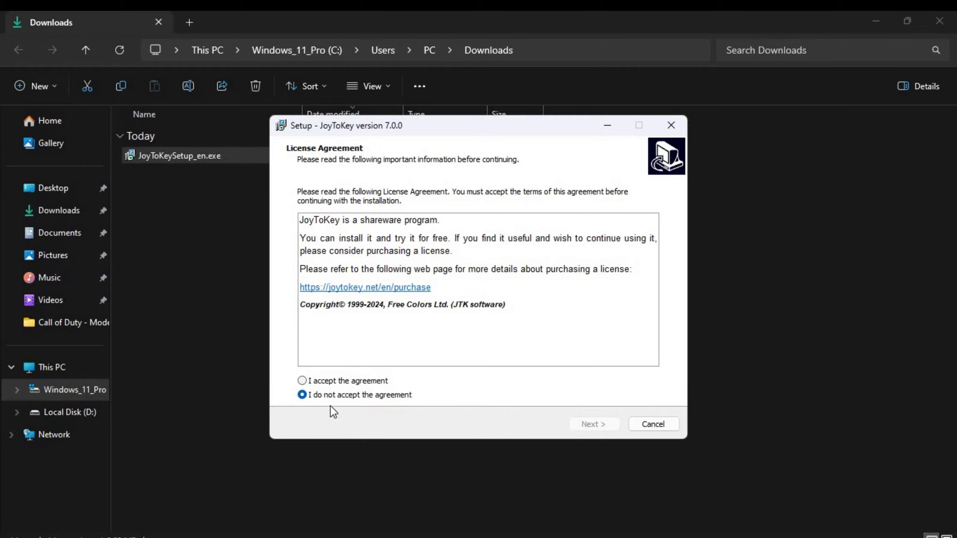
# - Accept the JoyToKey license agreement and keep the default destination folder, agreeing to install into the existing folder
pyautogui.click(303, 380)
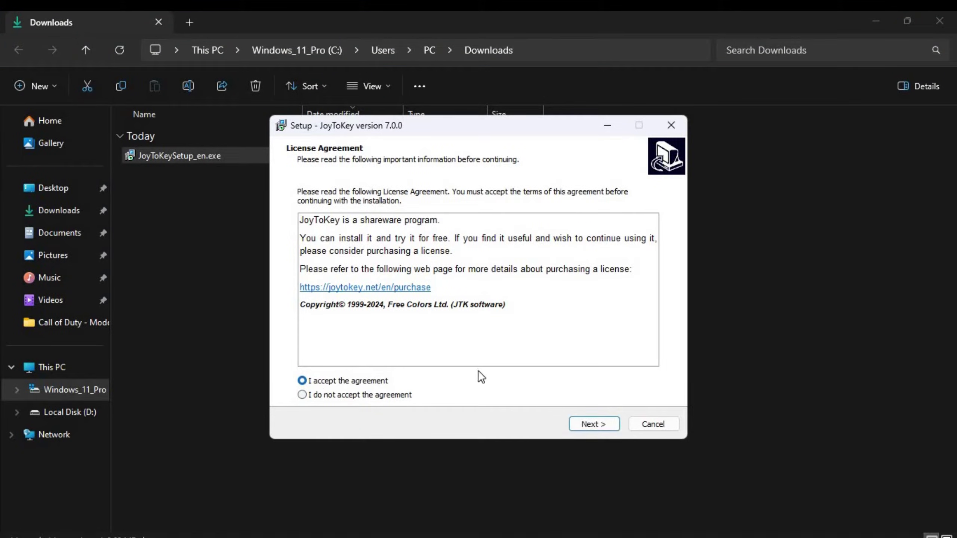
pyautogui.click(592, 426)
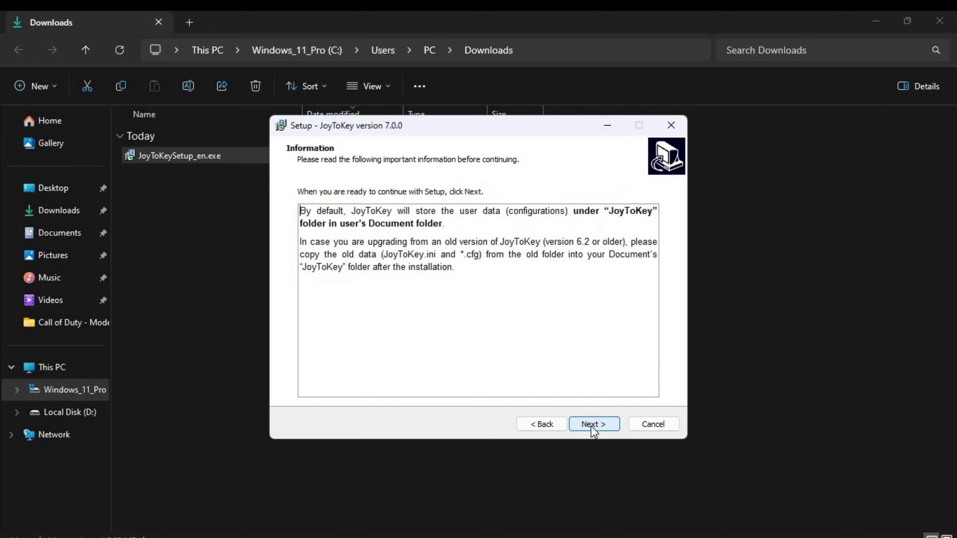
pyautogui.click(591, 426)
pyautogui.click(591, 426)
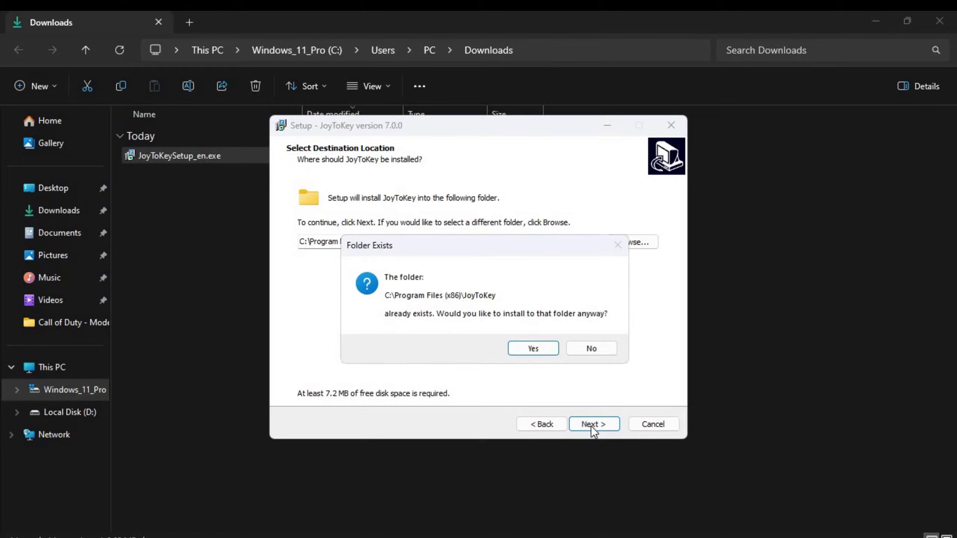
pyautogui.click(525, 350)
# - Choose to create a desktop shortcut, install JoyToKey, and finish the setup so the program launches
pyautogui.click(304, 236)
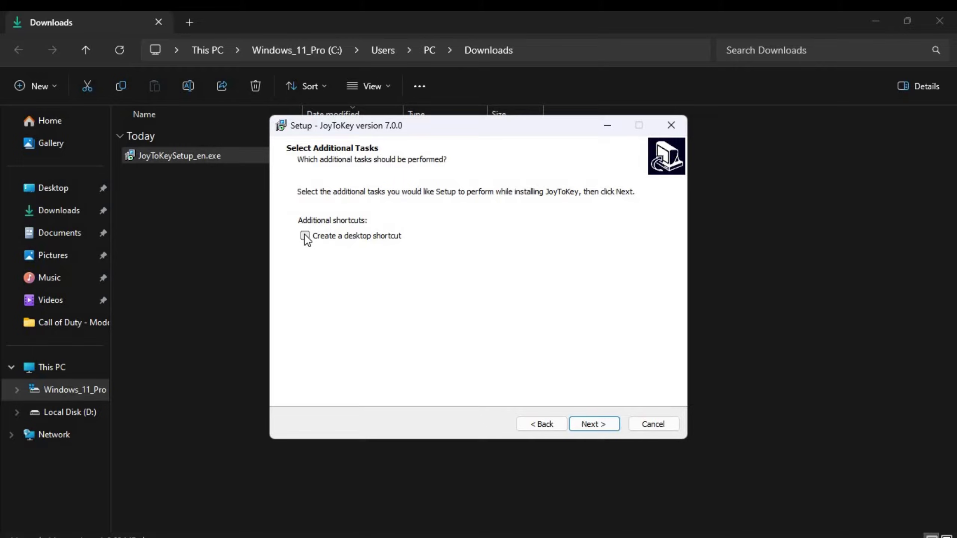
pyautogui.click(598, 424)
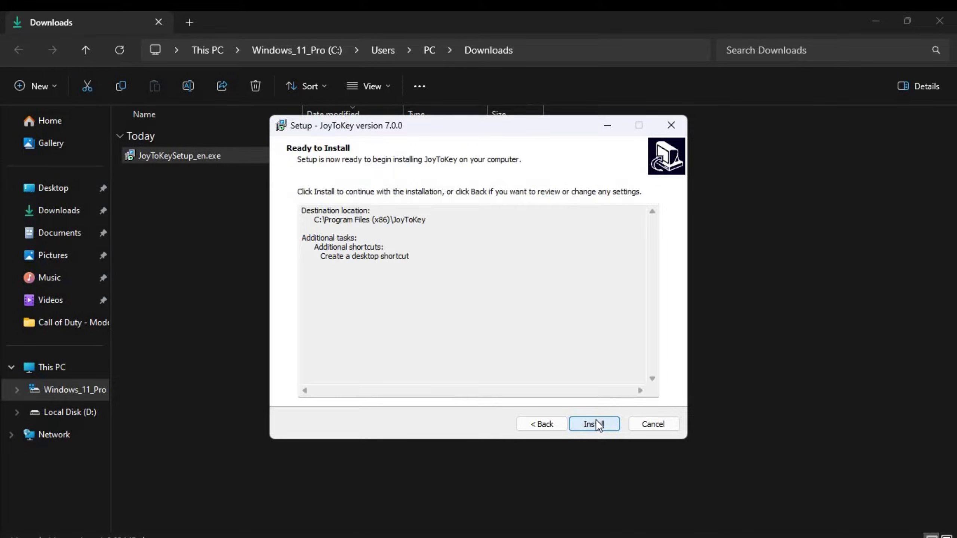
pyautogui.click(597, 424)
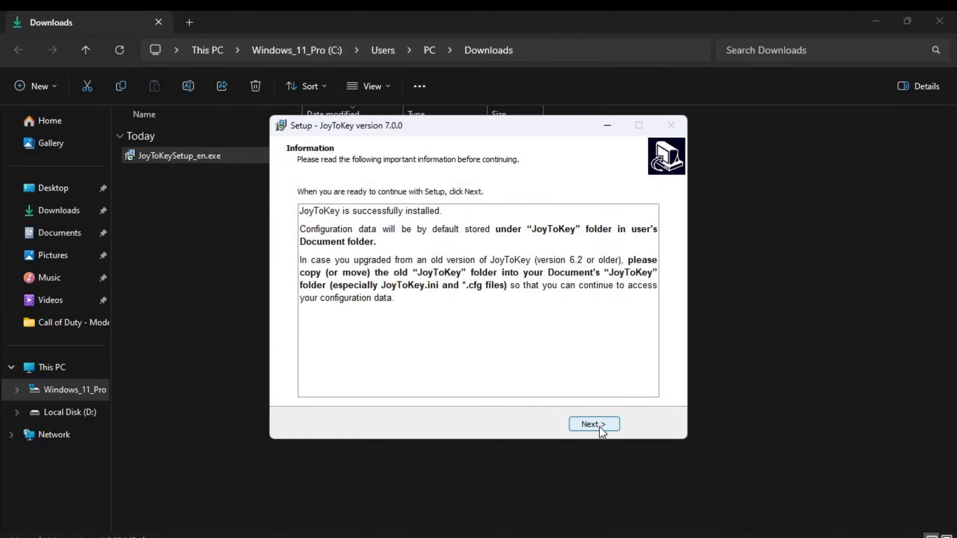
pyautogui.click(600, 427)
pyautogui.click(600, 427)
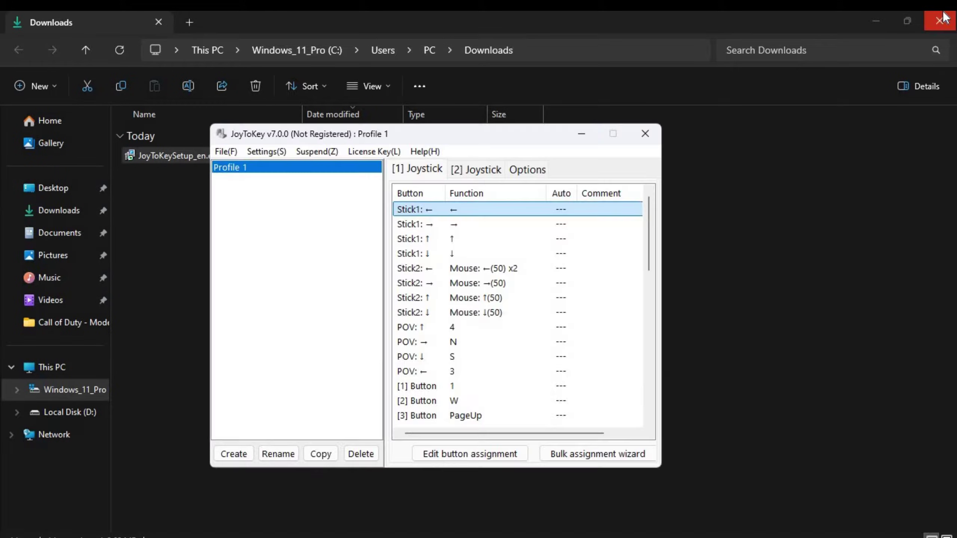
# - Close the Downloads folder and browser windows behind JoyToKey
pyautogui.click(944, 19)
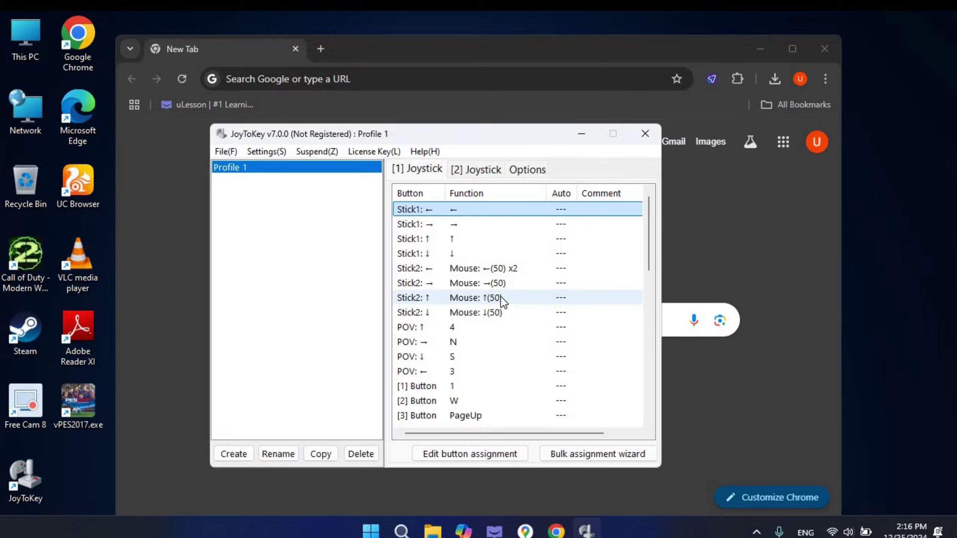
pyautogui.click(818, 49)
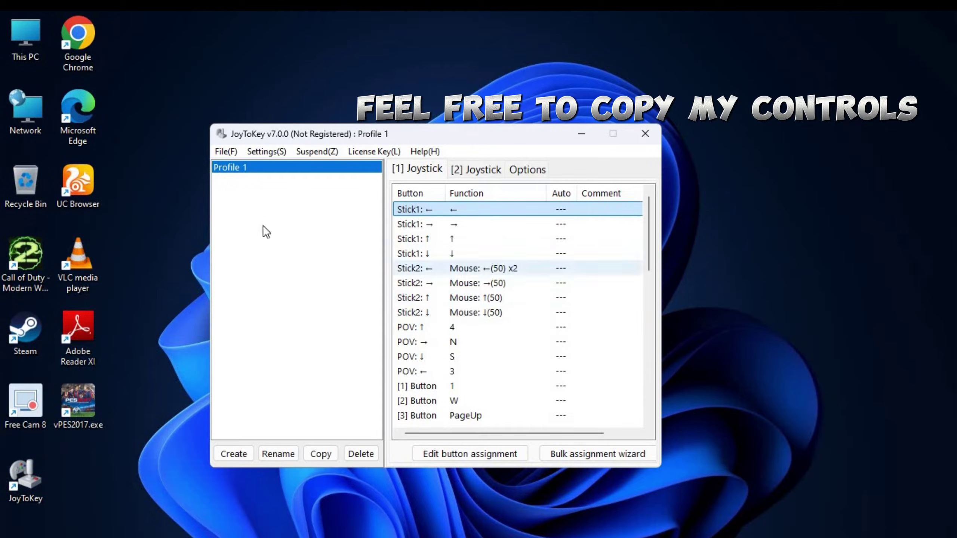
# - Review the stick, POV and button assignments of Profile 1 for the first joystick
pyautogui.scroll(-7, 481, 323)
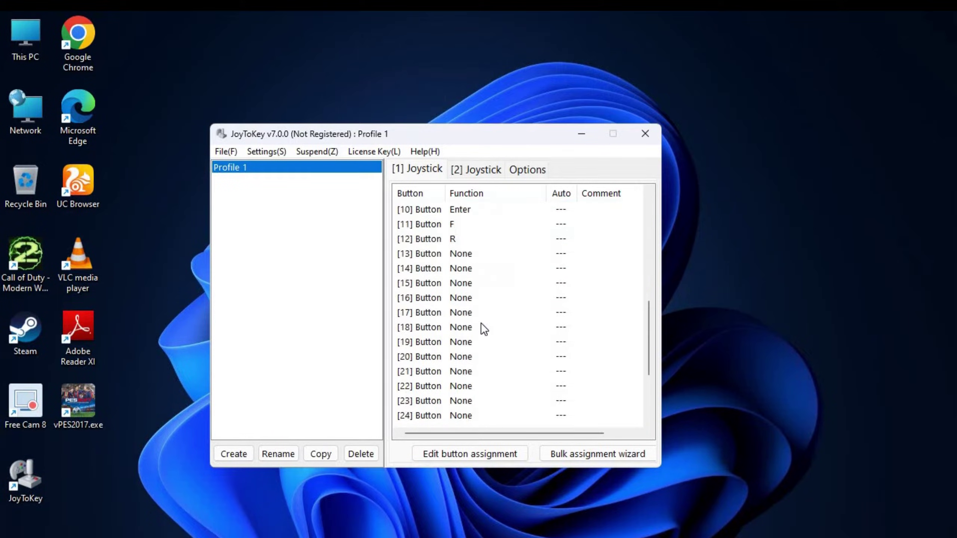
pyautogui.scroll(7, 481, 323)
pyautogui.scroll(-4, 481, 323)
pyautogui.scroll(4, 481, 323)
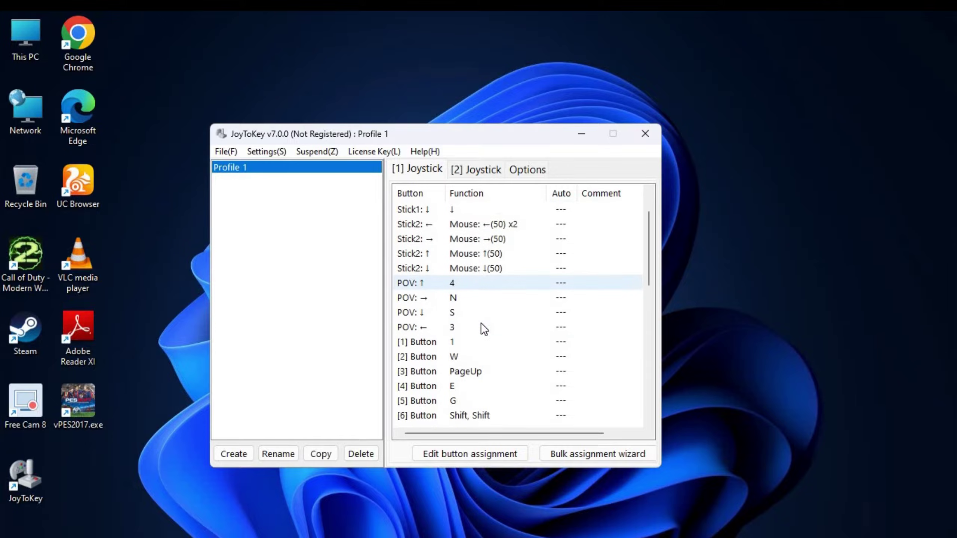
pyautogui.scroll(-4, 481, 323)
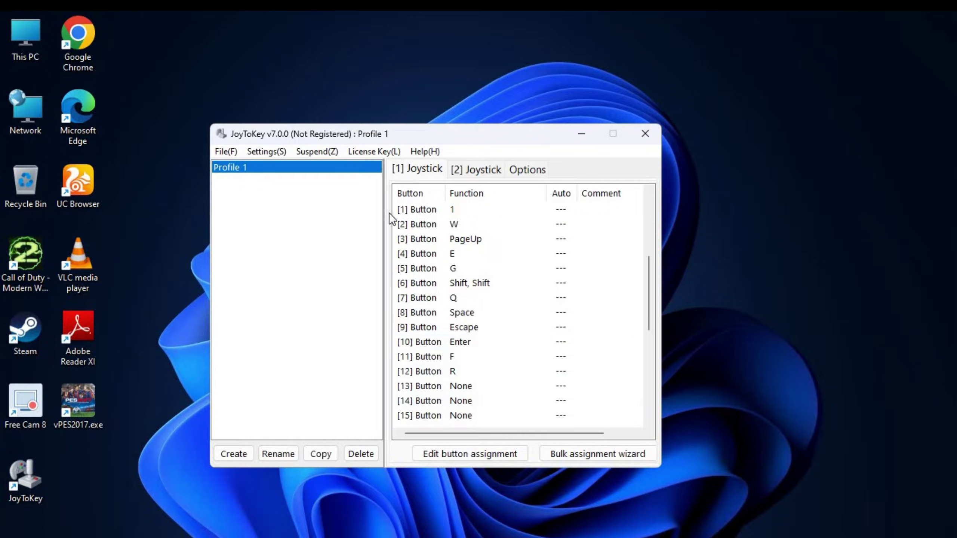
pyautogui.scroll(3, 515, 219)
pyautogui.scroll(1, 515, 214)
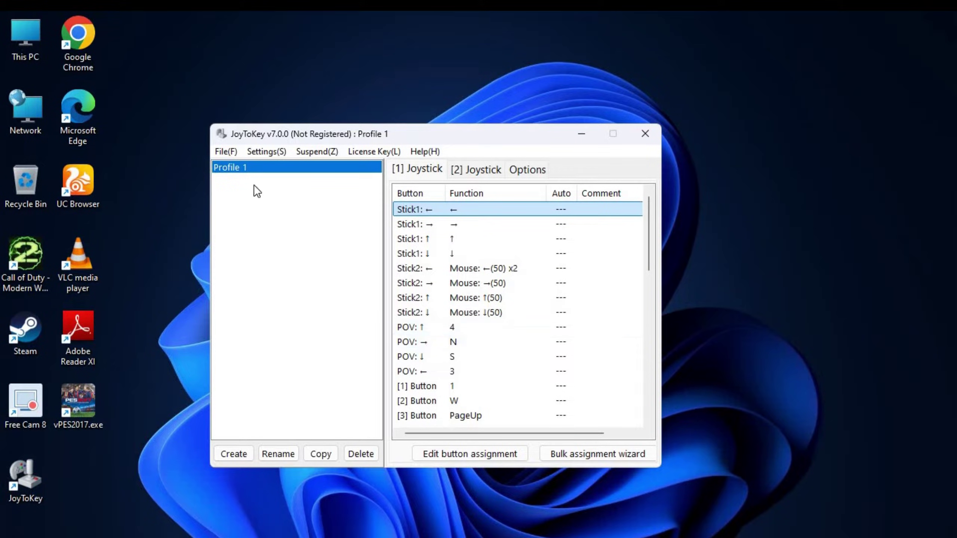
# - Open the game controller configuration from the joystick settings and show the properties of the Generic USB Joystick
pyautogui.click(264, 151)
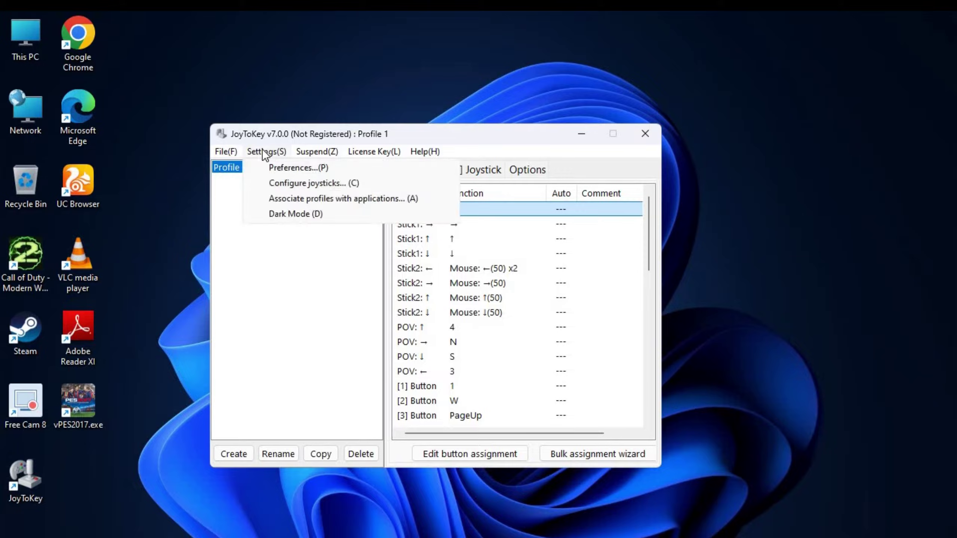
pyautogui.click(288, 185)
pyautogui.click(383, 278)
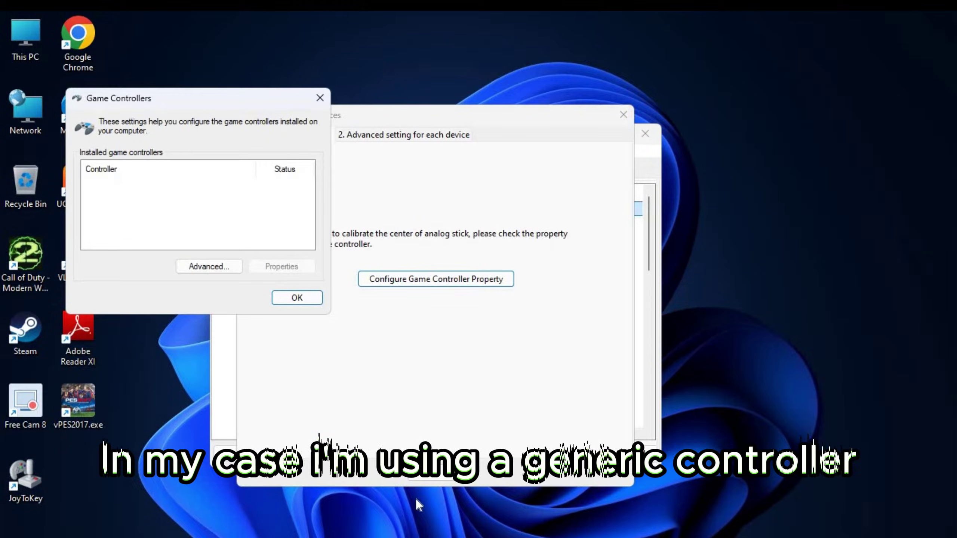
pyautogui.moveTo(765, 531)
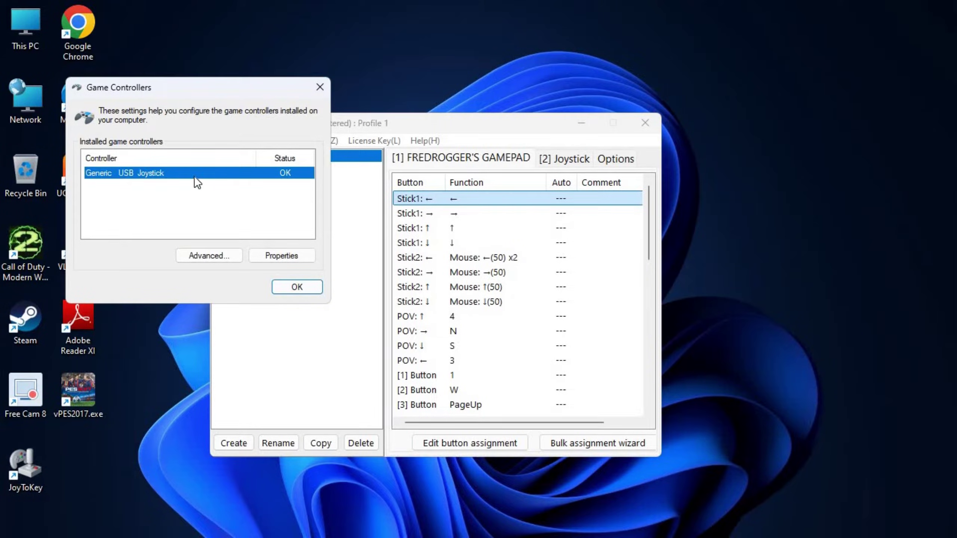
pyautogui.click(278, 253)
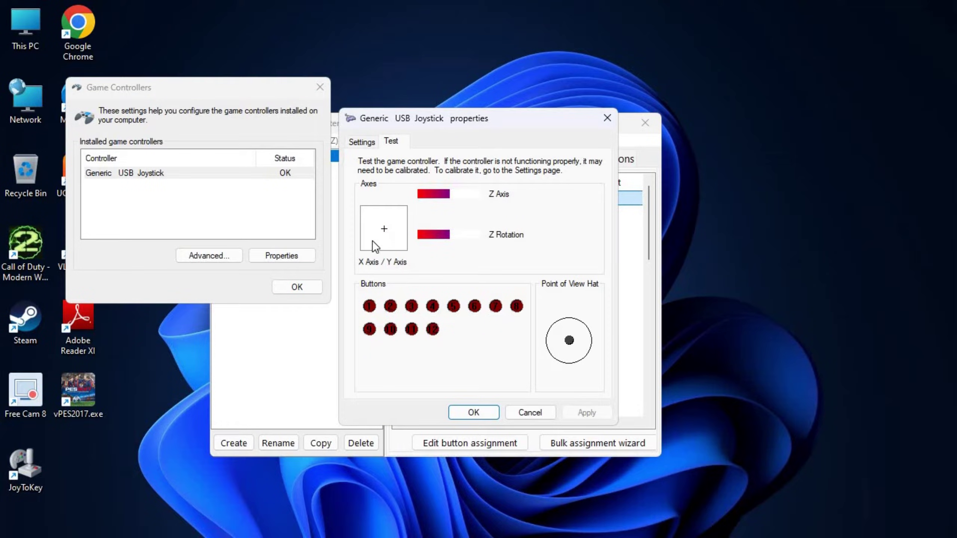
# - Check the Generic USB Joystick's calibration and test pages, trying its axes, and close the controller dialogs
pyautogui.hotkey('ctrl', 'Tab')
pyautogui.hotkey('ctrl', 'Tab')
pyautogui.hotkey('ctrl', 'Tab')
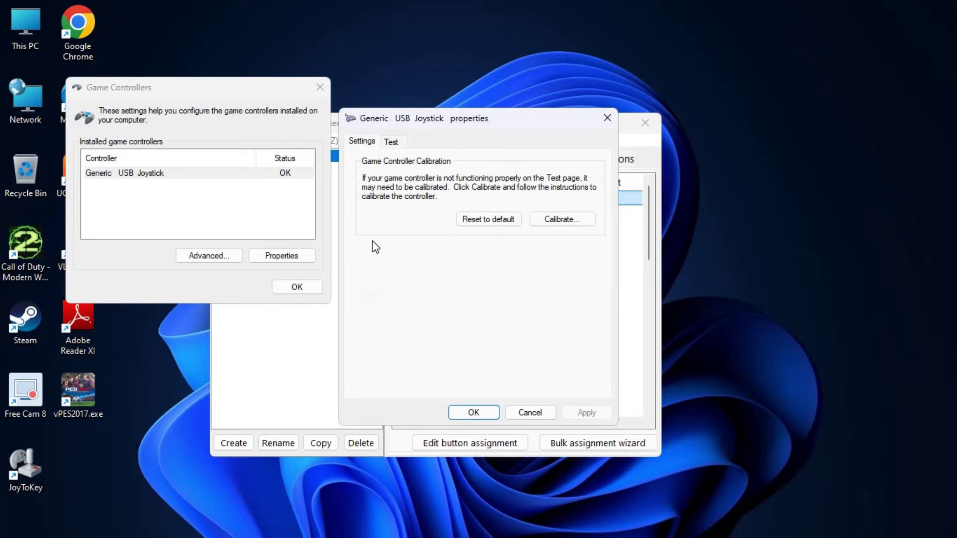
pyautogui.hotkey('ctrl', 'Tab')
pyautogui.hotkey('ctrl', 'Tab')
pyautogui.hotkey('ctrl', 'Tab')
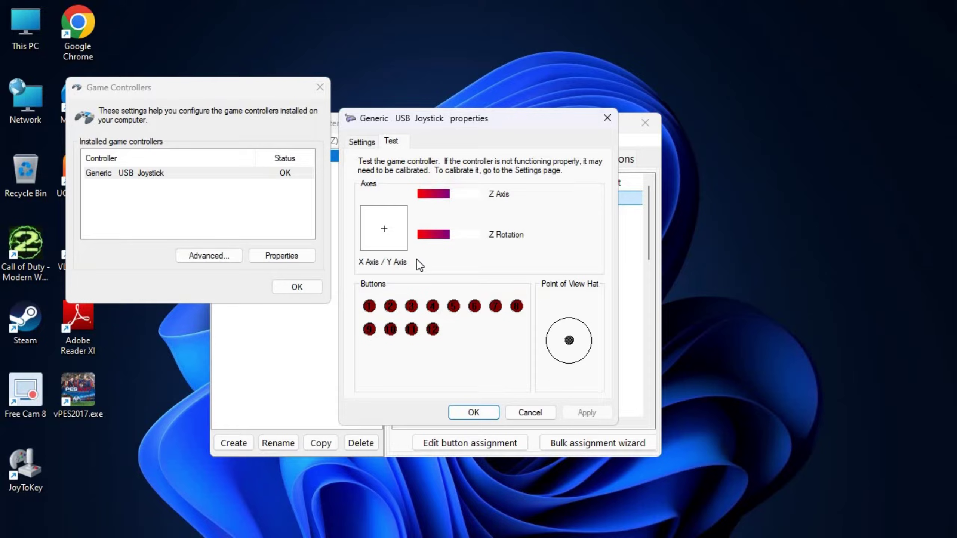
pyautogui.hotkey('ctrl', 'shift', 'Tab')
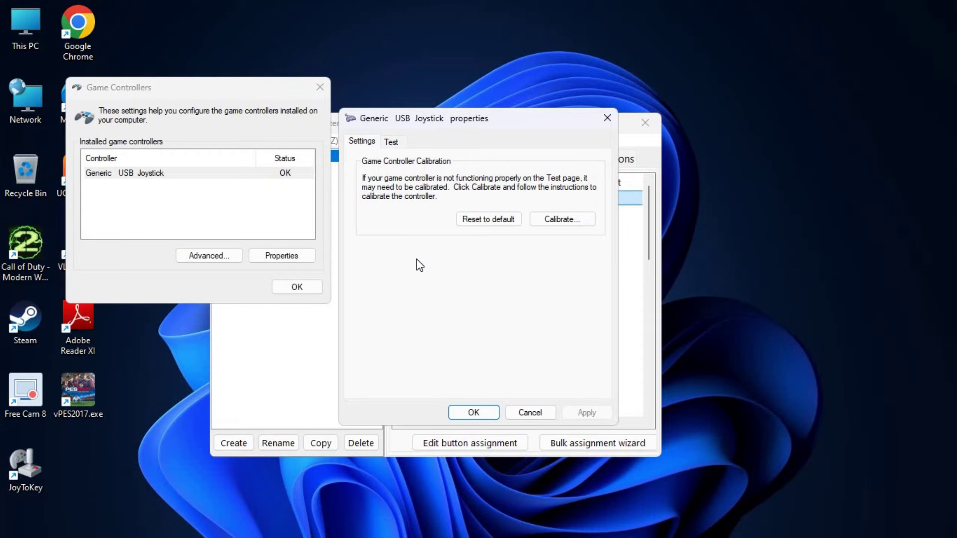
pyautogui.click(390, 140)
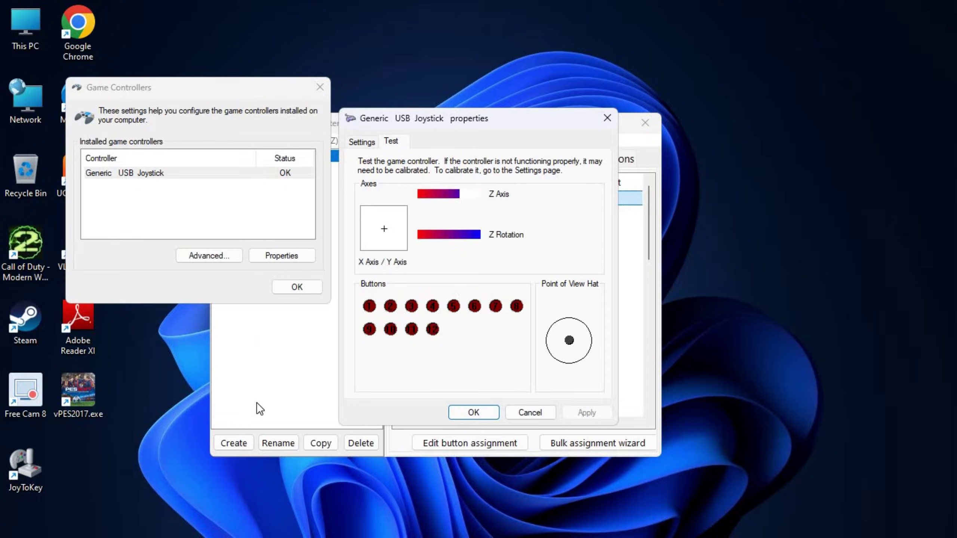
pyautogui.click(473, 412)
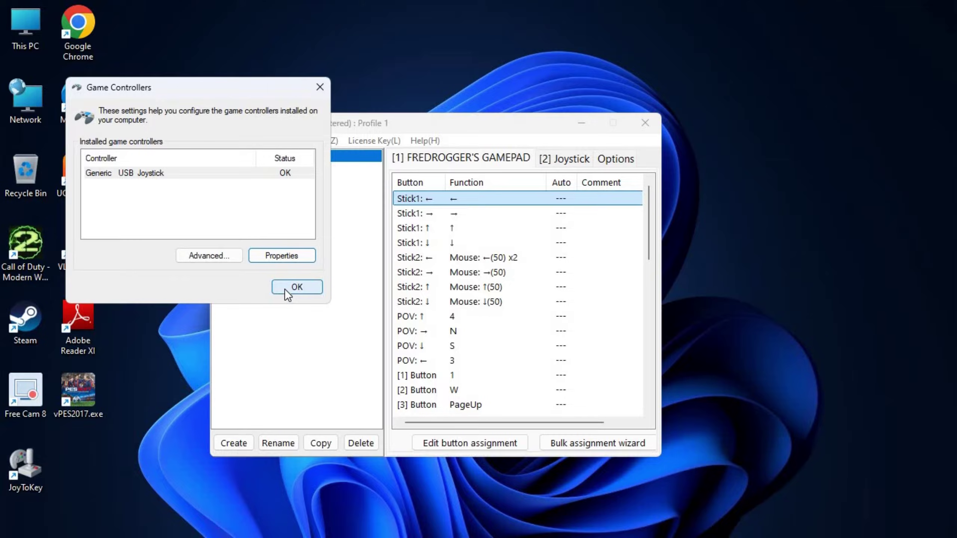
pyautogui.click(284, 289)
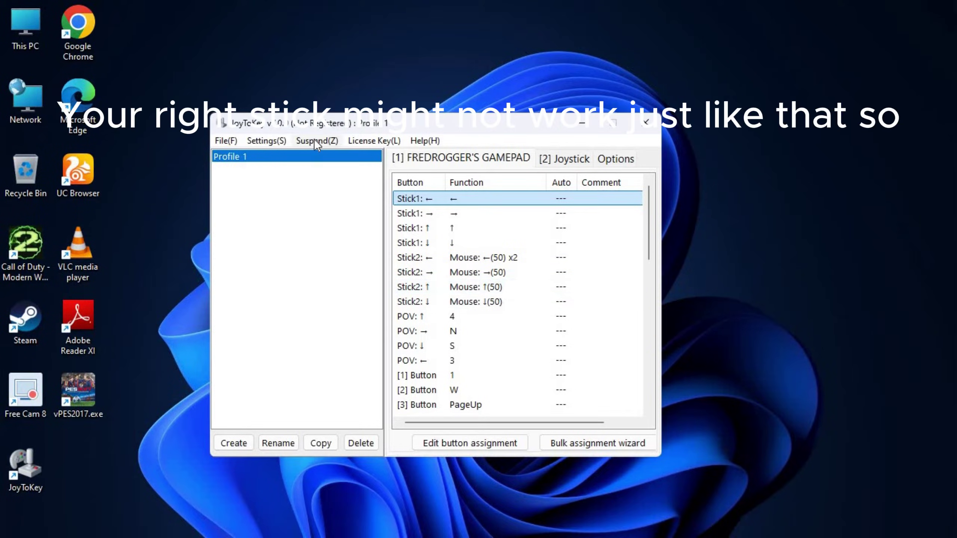
# - Open the assignment editor for the Stick1 left direction in Profile 1
pyautogui.click(258, 141)
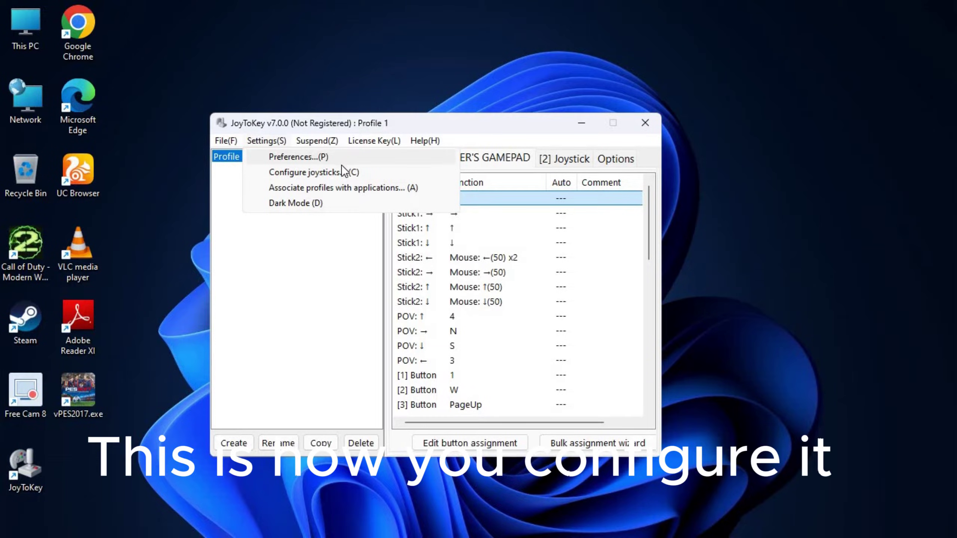
pyautogui.click(506, 271)
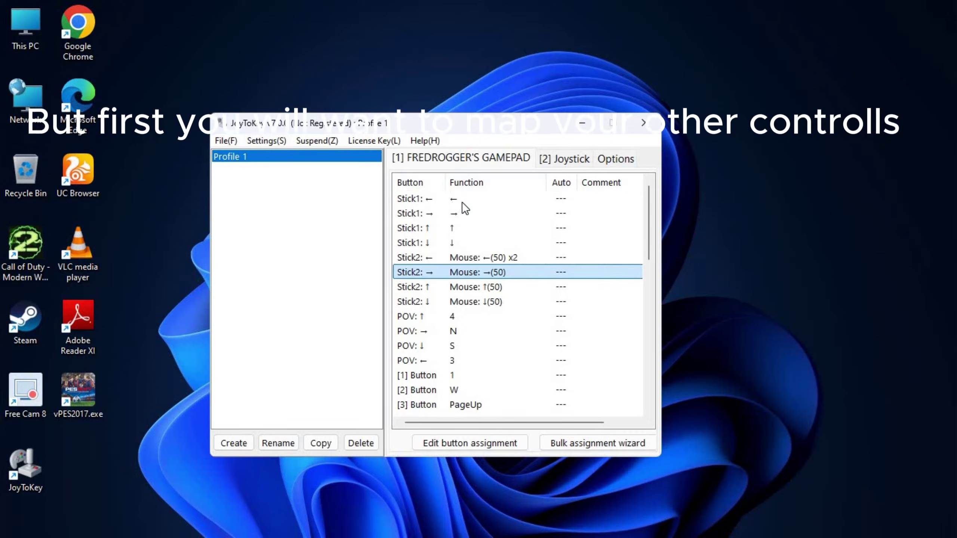
pyautogui.click(457, 202)
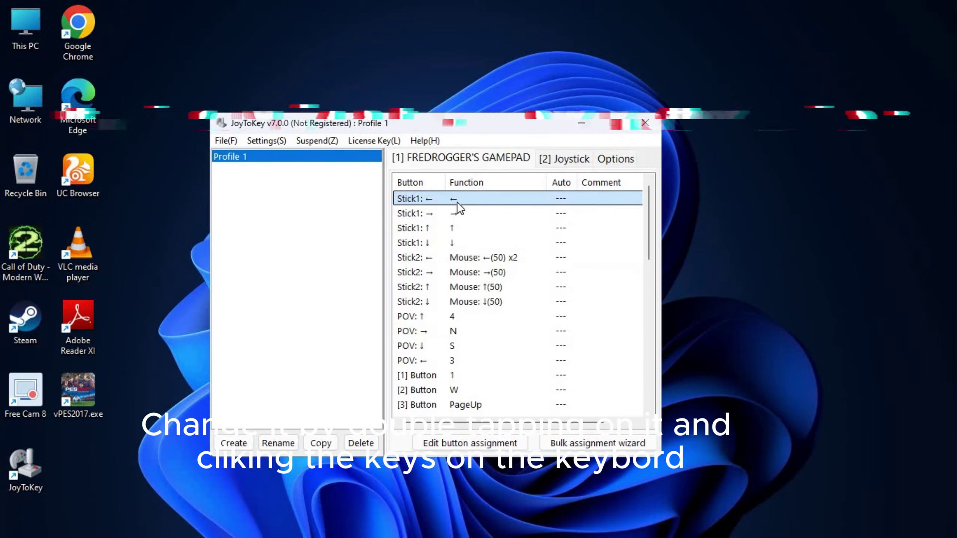
pyautogui.doubleClick(456, 202)
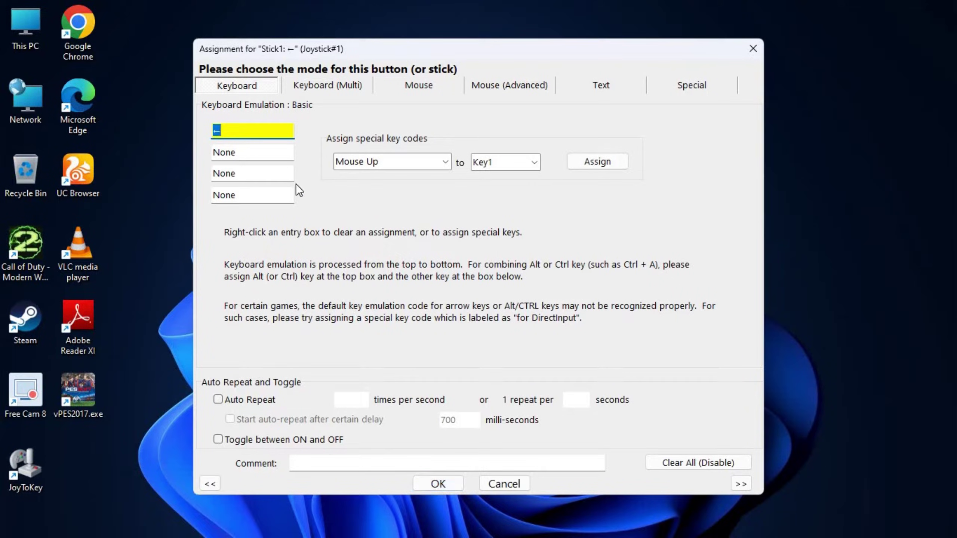
# - Look through the Keyboard (Multi), Mouse, Mouse (Advanced), Text and Keyboard assignment modes for Stick1 left, ending on Mouse
pyautogui.click(312, 89)
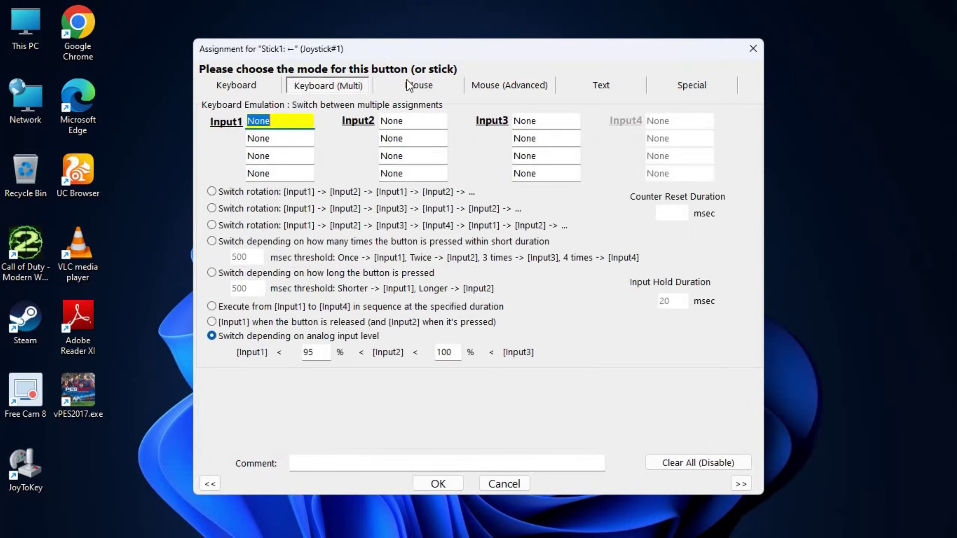
pyautogui.click(410, 84)
pyautogui.click(498, 88)
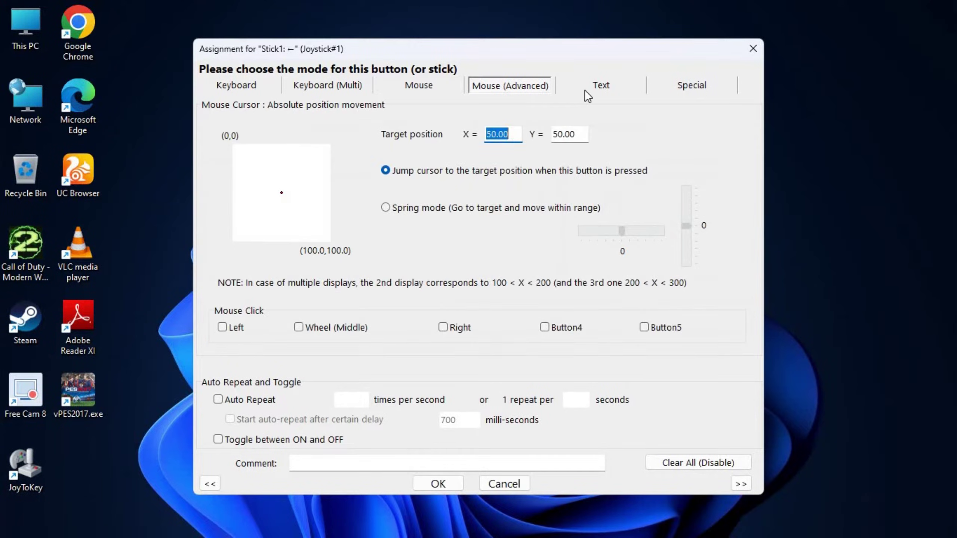
pyautogui.click(586, 89)
pyautogui.click(230, 85)
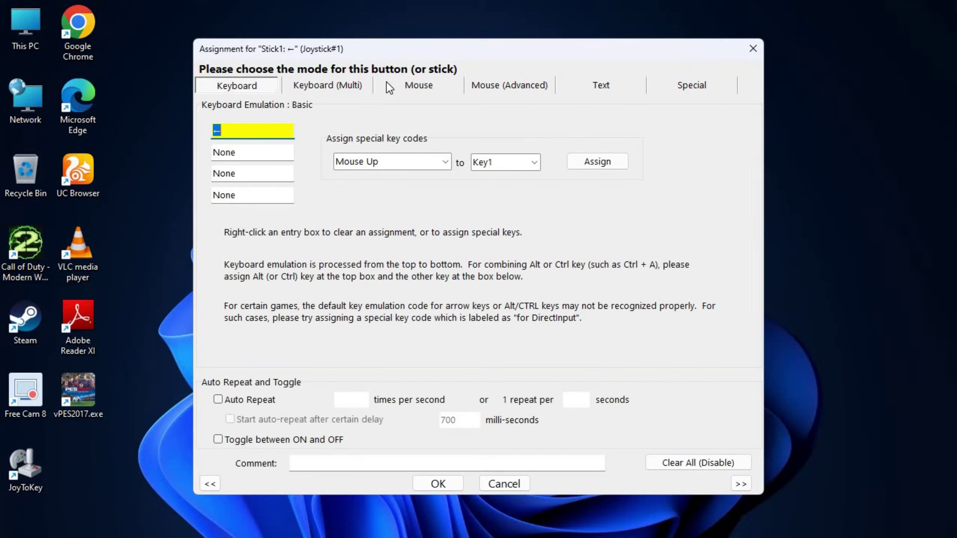
pyautogui.click(386, 84)
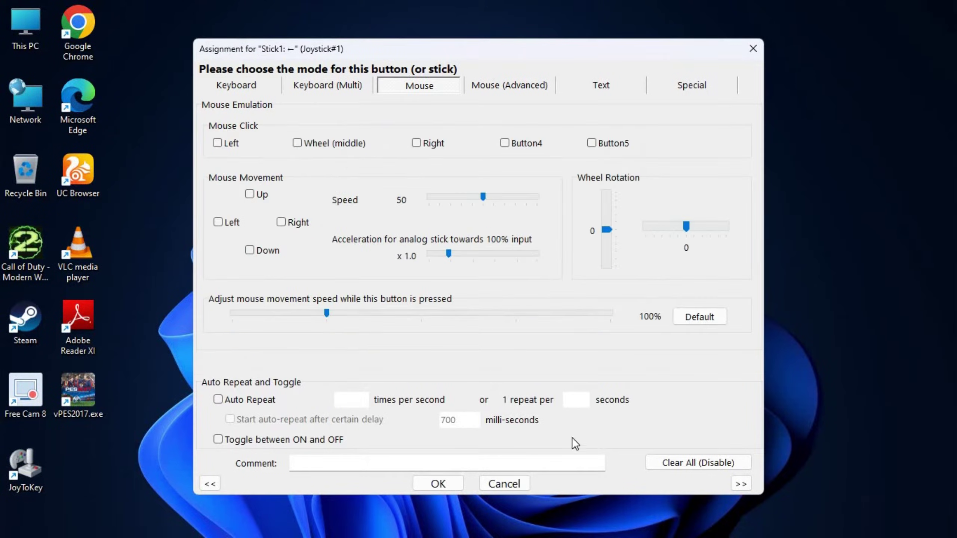
# - Assign the left arrow key to the Stick1 left direction as keyboard emulation and accept the assignment
pyautogui.click(437, 483)
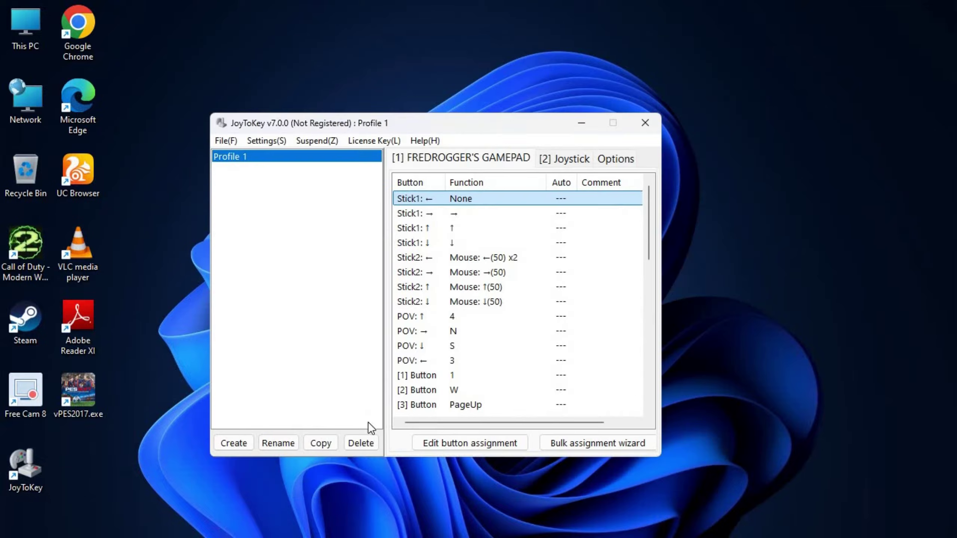
pyautogui.doubleClick(463, 204)
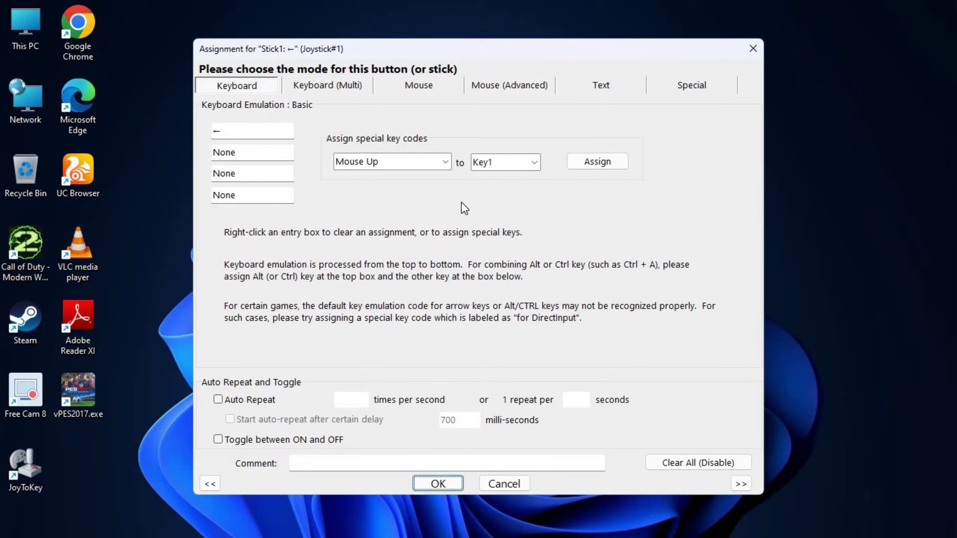
pyautogui.click(444, 484)
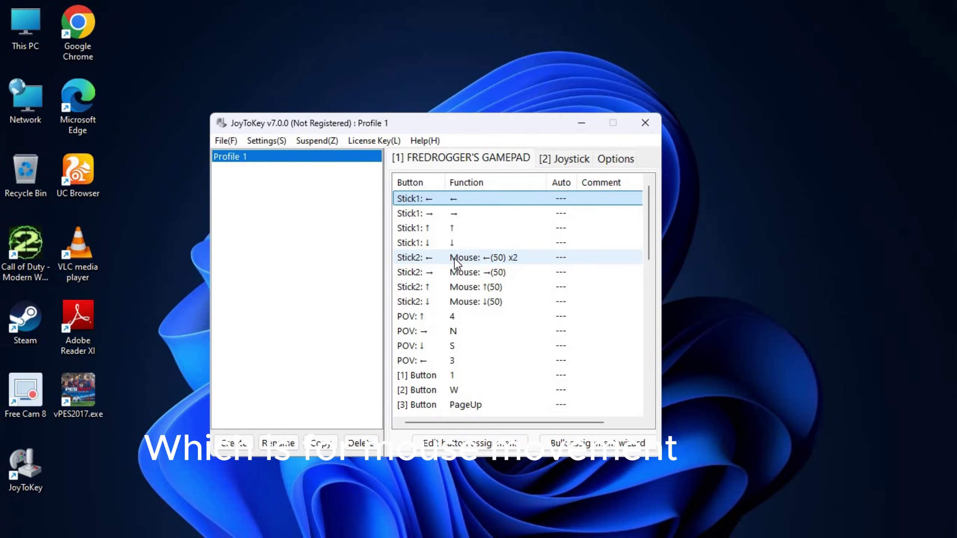
# - Review the Keyboard and Mouse modes of the Stick2 left assignment and accept it with mouse movement to the left
pyautogui.doubleClick(454, 258)
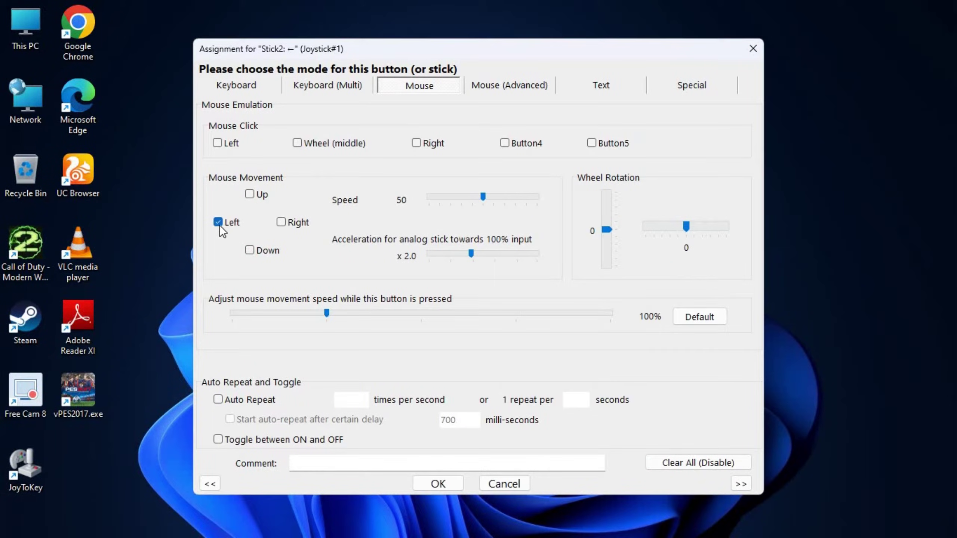
pyautogui.click(235, 86)
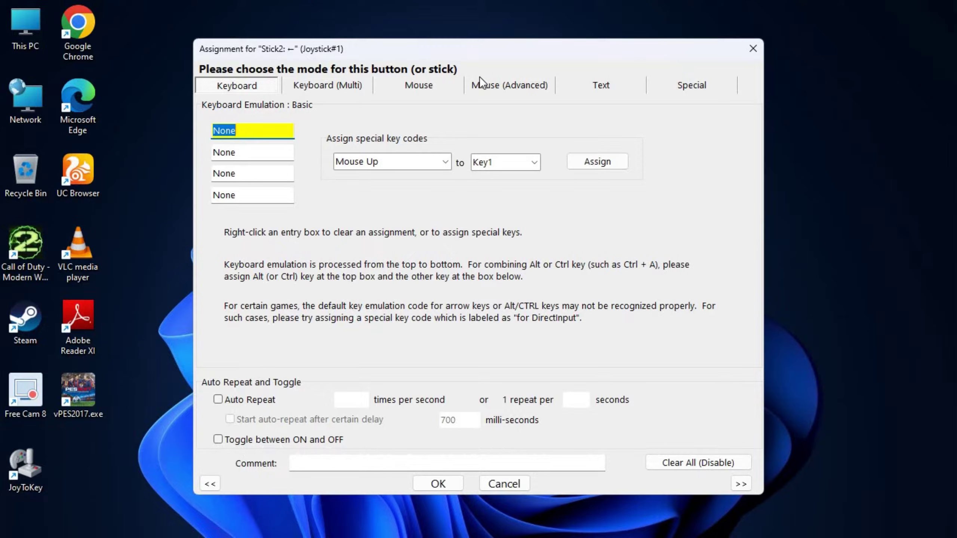
pyautogui.click(439, 80)
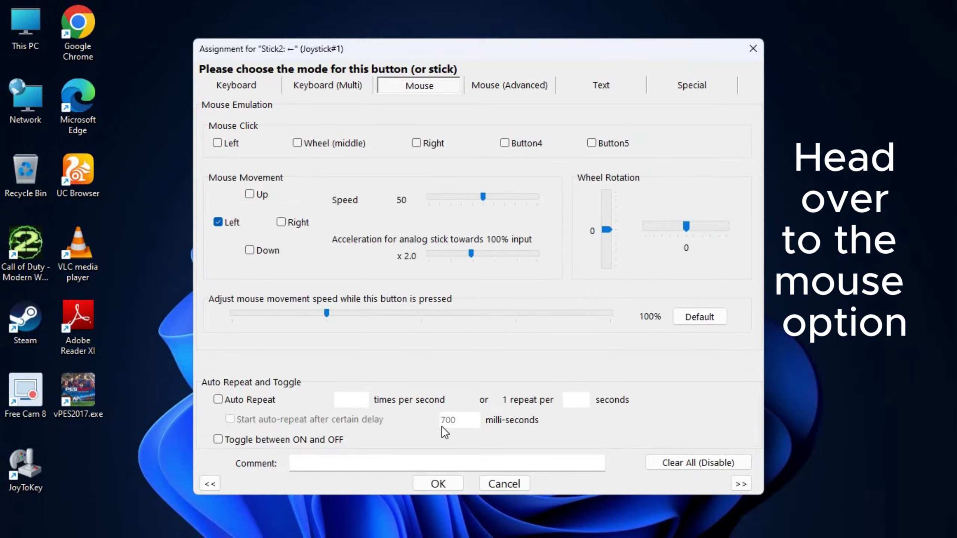
pyautogui.click(431, 485)
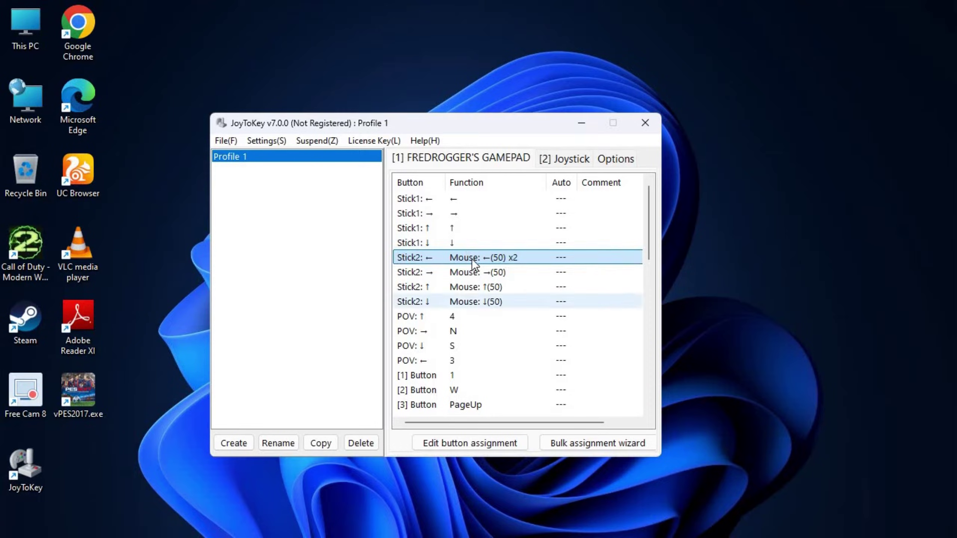
# - Clear the function of the Stick1 down direction and assign the down arrow key to it again
pyautogui.click(461, 238)
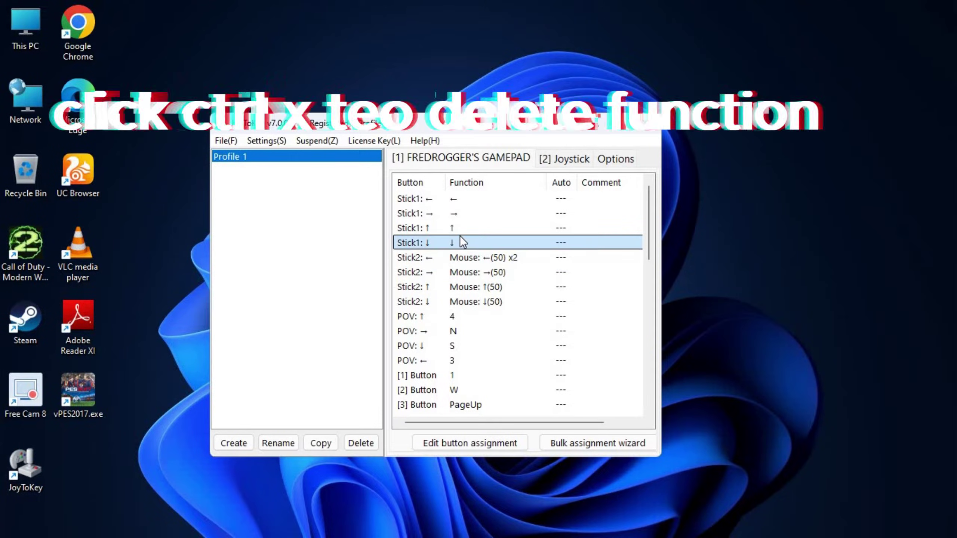
pyautogui.hotkey('ctrl', 'x')
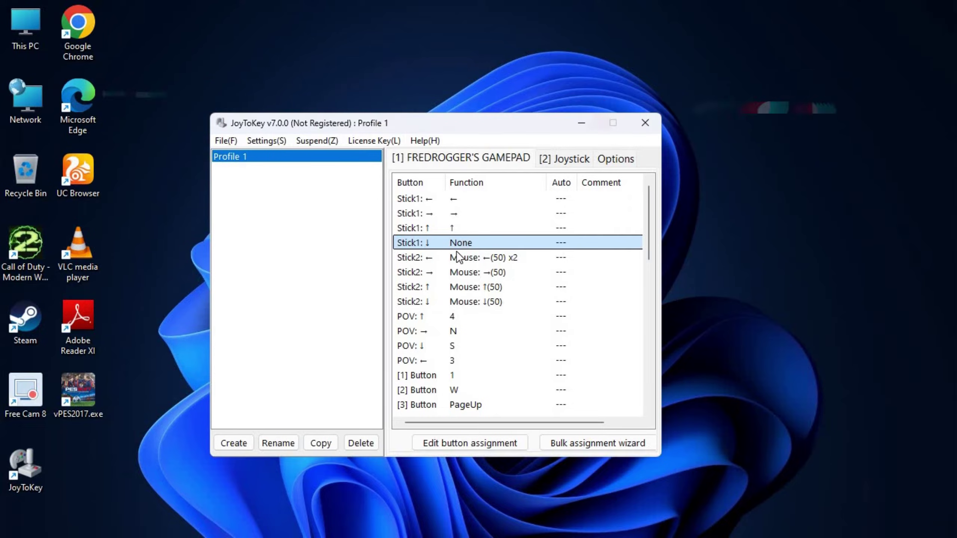
pyautogui.doubleClick(449, 238)
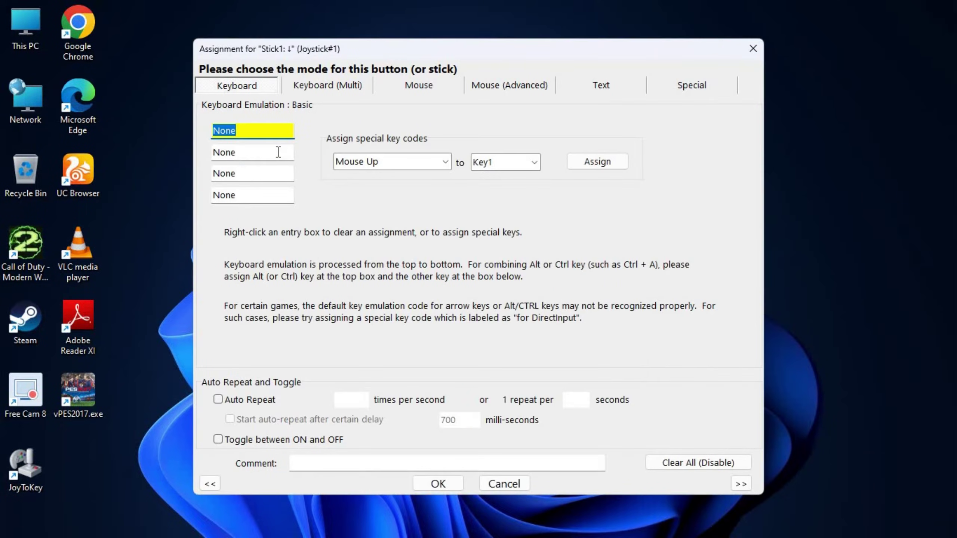
pyautogui.press('Down')
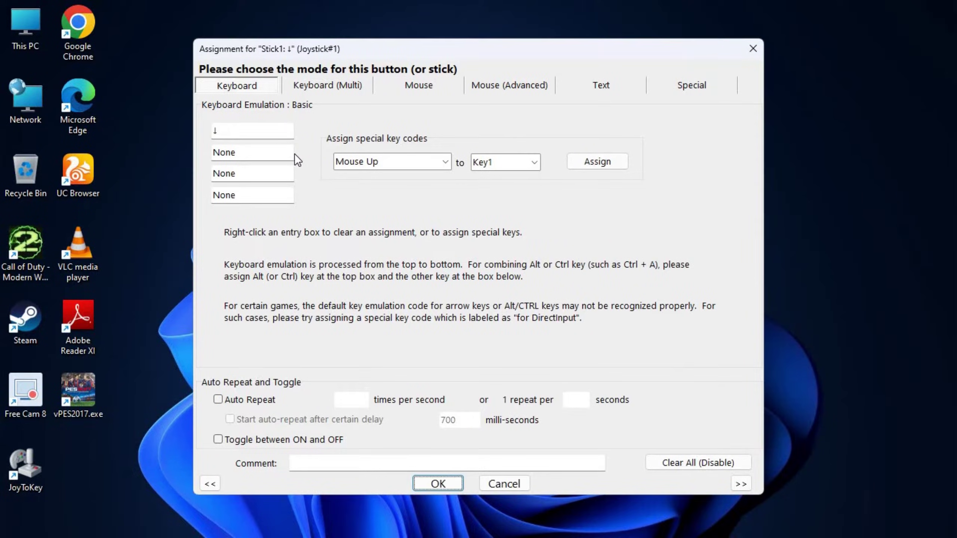
pyautogui.click(433, 486)
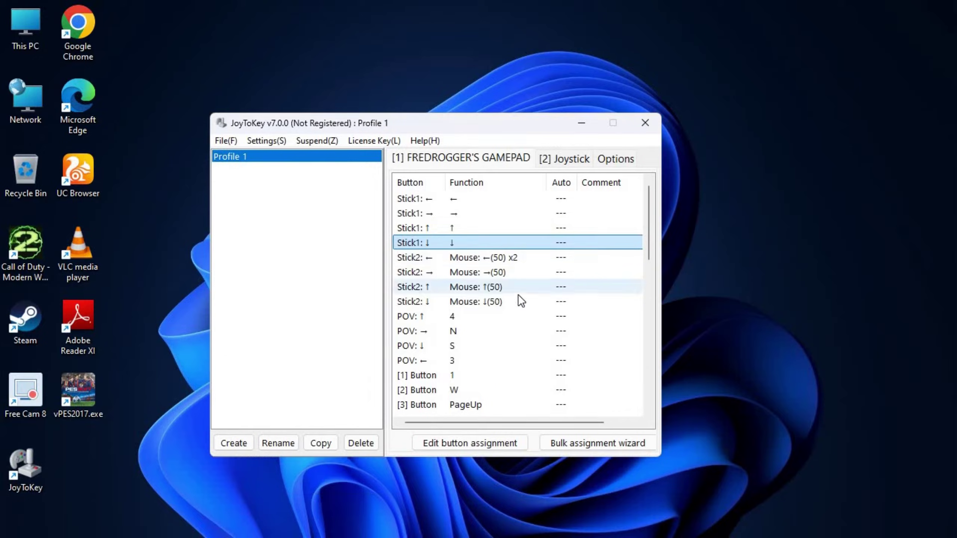
# - Review the functions assigned to the sticks, POV directions and numbered buttons in Profile 1
pyautogui.scroll(-6, 477, 315)
pyautogui.scroll(3, 477, 315)
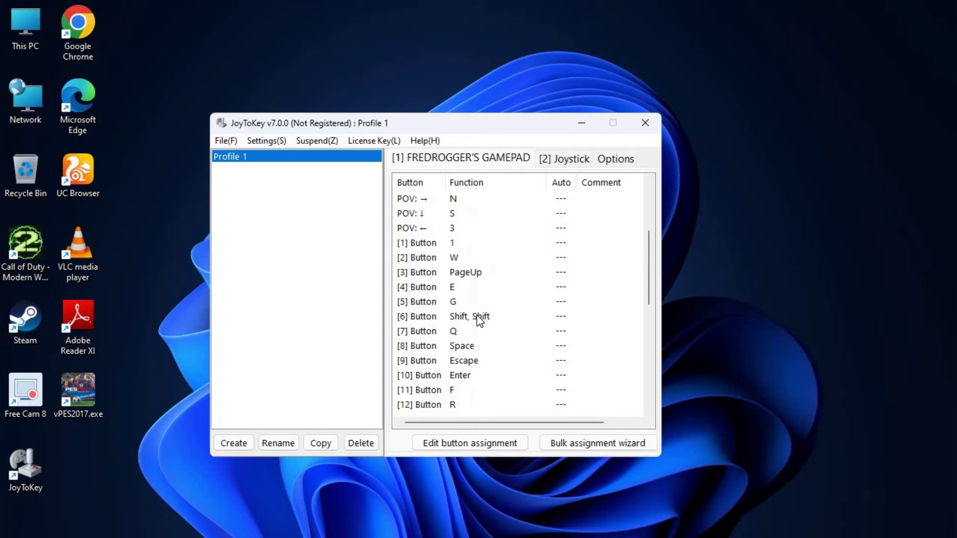
pyautogui.scroll(3, 477, 314)
pyautogui.scroll(-6, 477, 315)
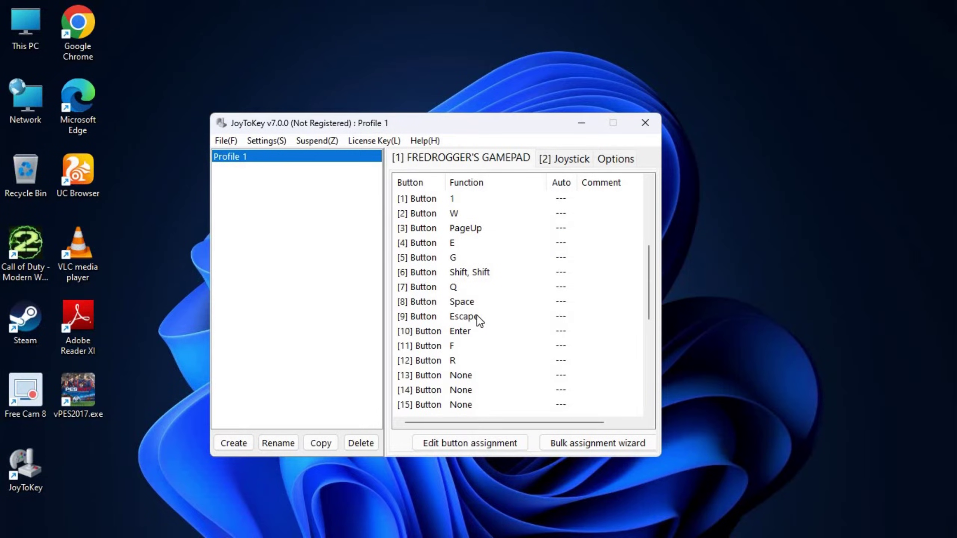
pyautogui.scroll(4, 477, 315)
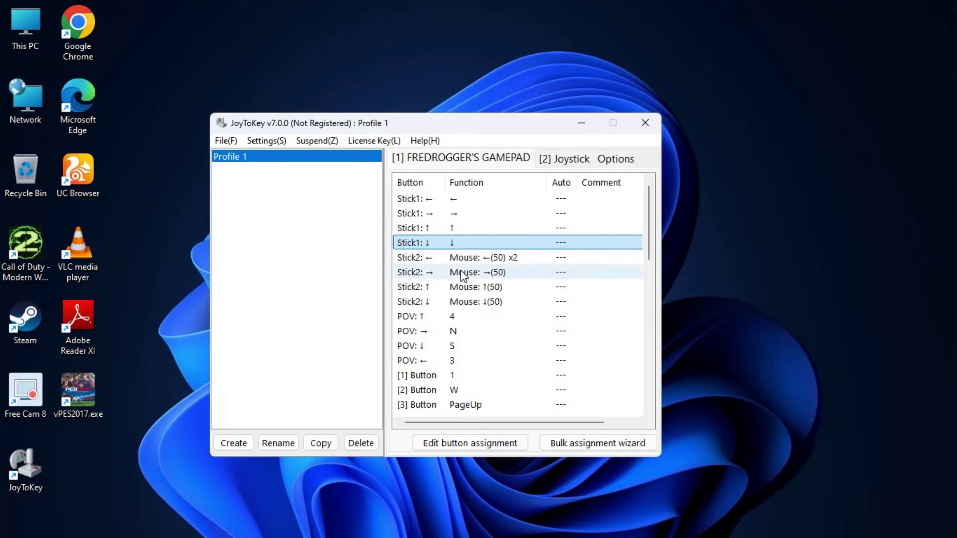
pyautogui.scroll(-4, 461, 270)
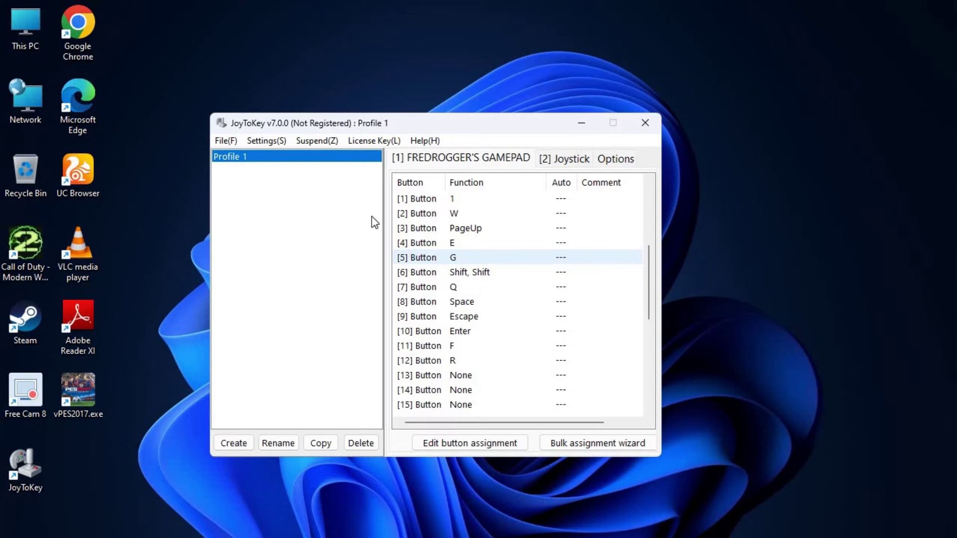
# - Review the JoyToKey preferences, including minimizing and processing speed, and accept them as they are
pyautogui.click(262, 142)
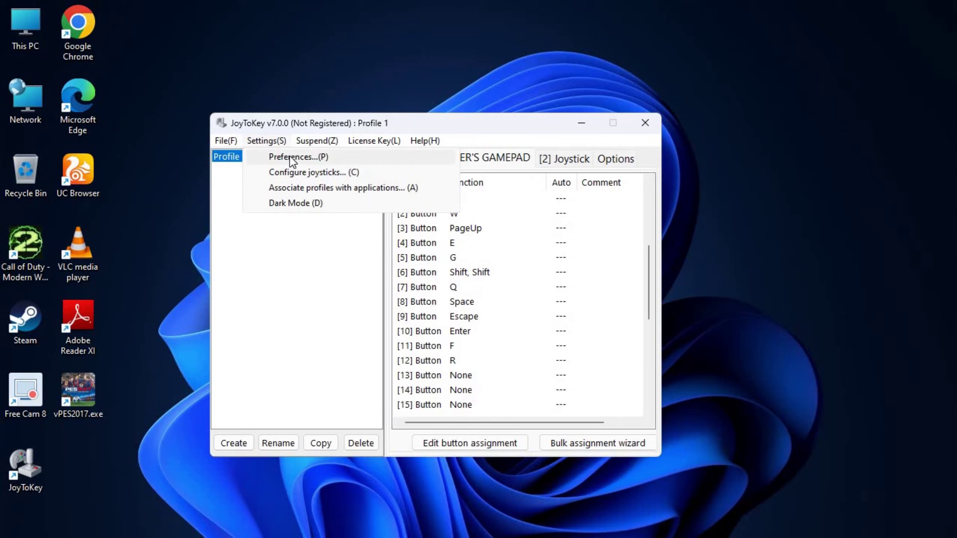
pyautogui.click(289, 156)
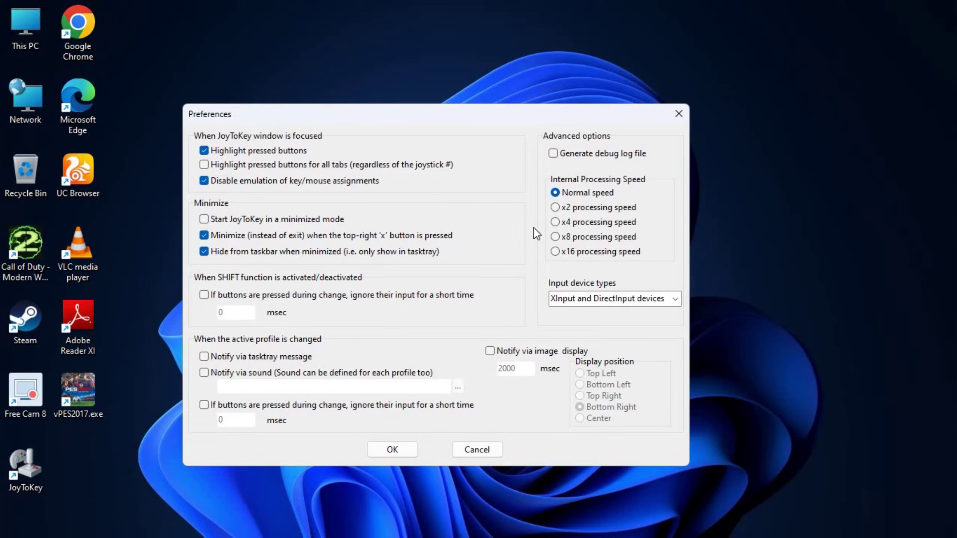
pyautogui.click(391, 450)
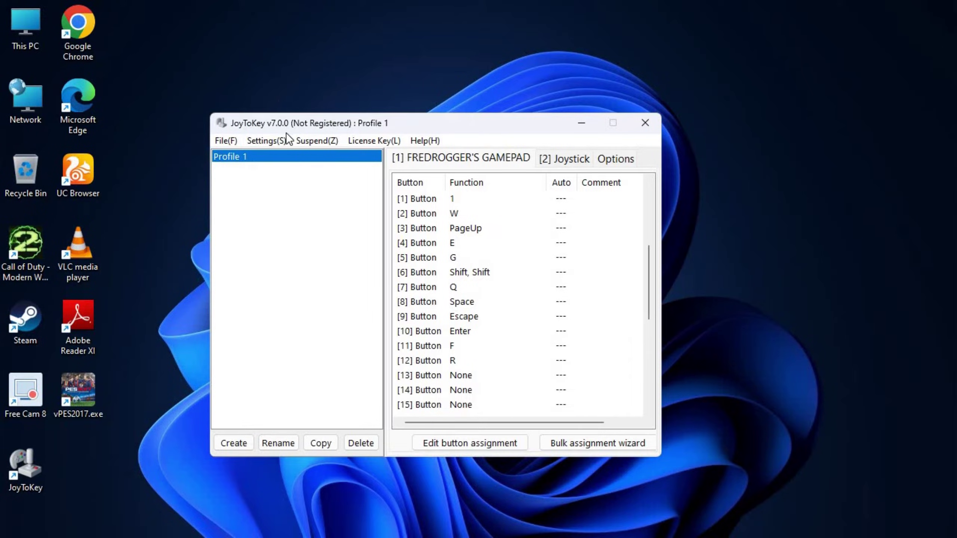
# - Save Profile 1 and close the JoyToKey window to the system tray
pyautogui.click(222, 140)
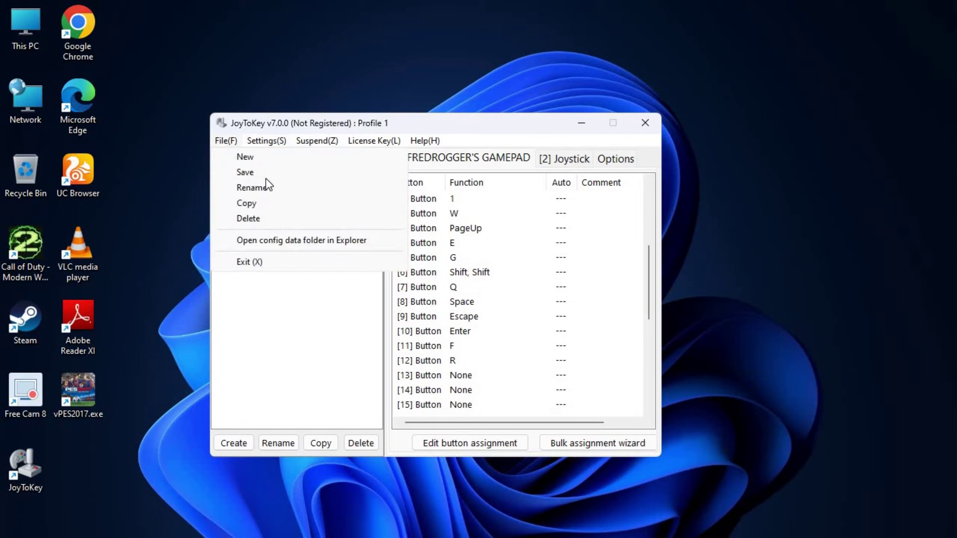
pyautogui.click(245, 173)
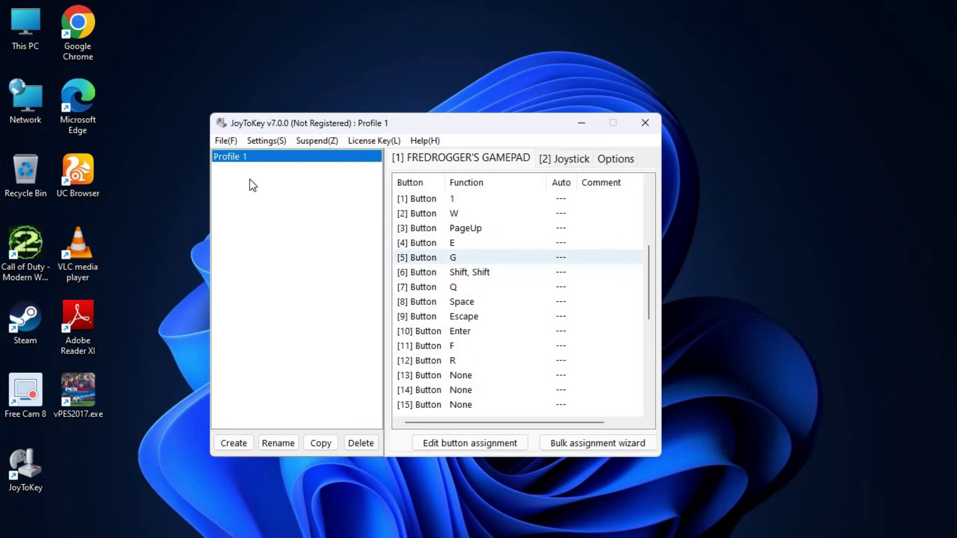
pyautogui.click(644, 124)
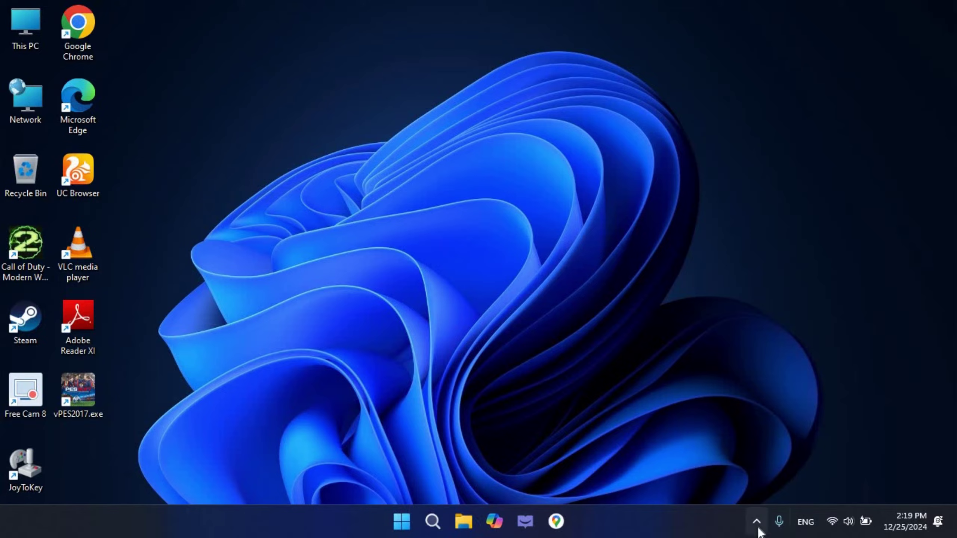
# - Reopen JoyToKey from the system tray to check that it is still running, and close its window again
pyautogui.click(758, 530)
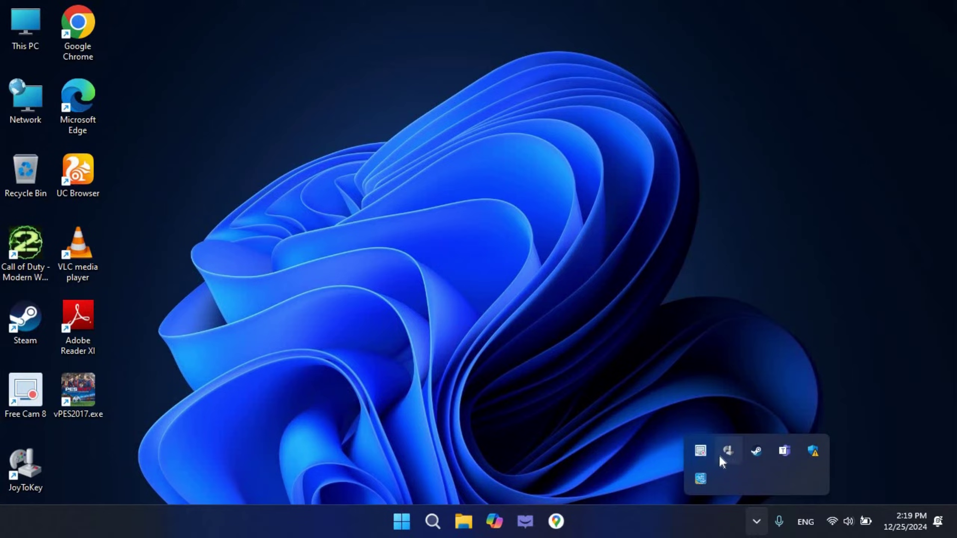
pyautogui.click(727, 452)
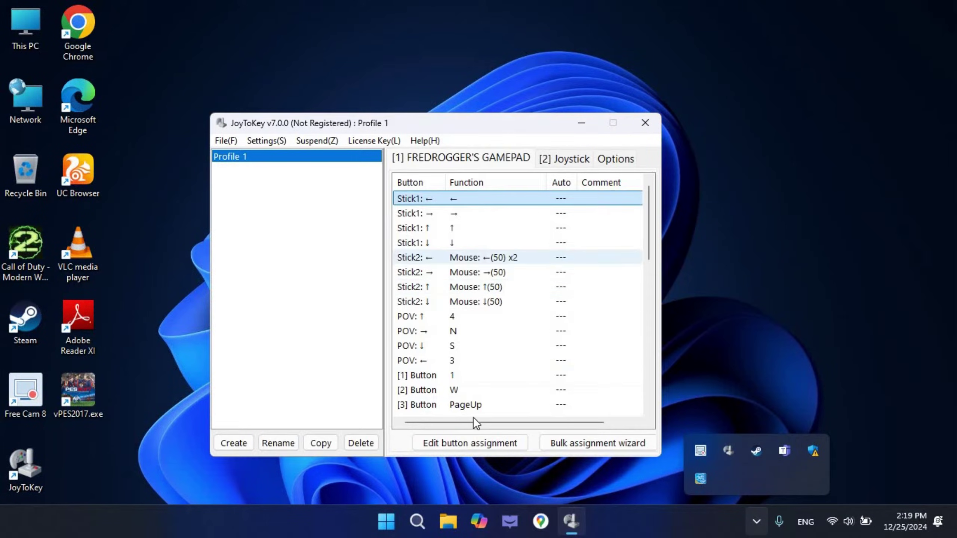
pyautogui.click(645, 123)
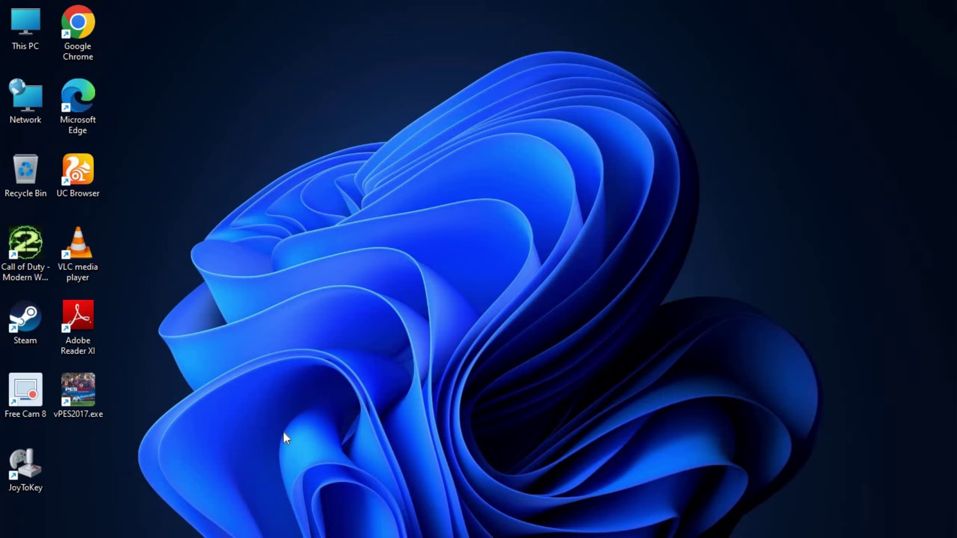
# - Launch Call of Duty Modern Warfare 2, start The Pit from Special Ops Alpha in solo play, and swap the weapon for the Desert Eagle
pyautogui.doubleClick(36, 253)
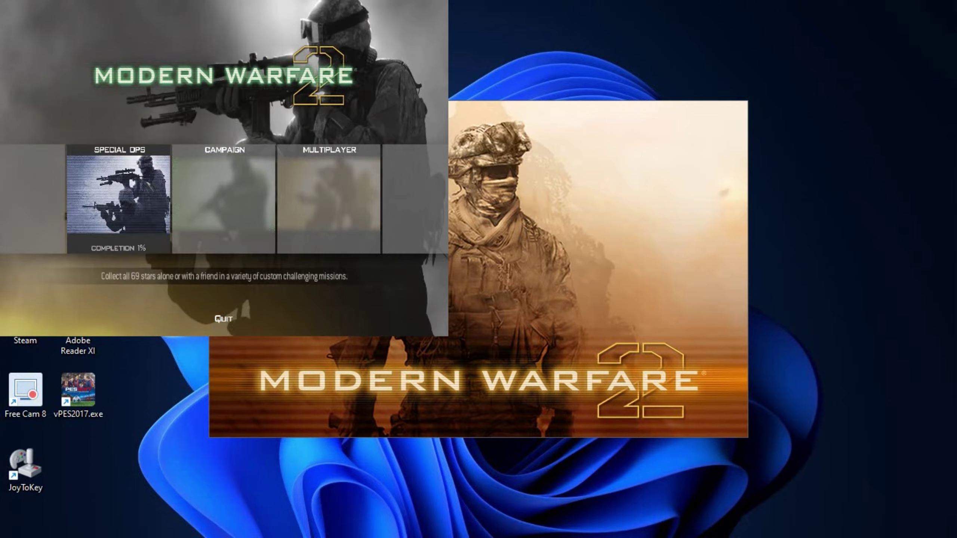
pyautogui.click(137, 175)
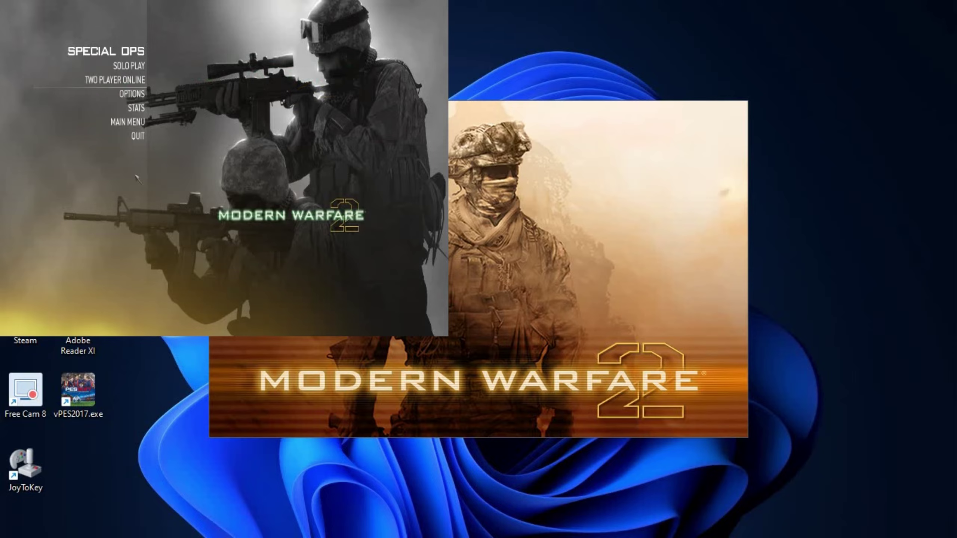
pyautogui.click(110, 68)
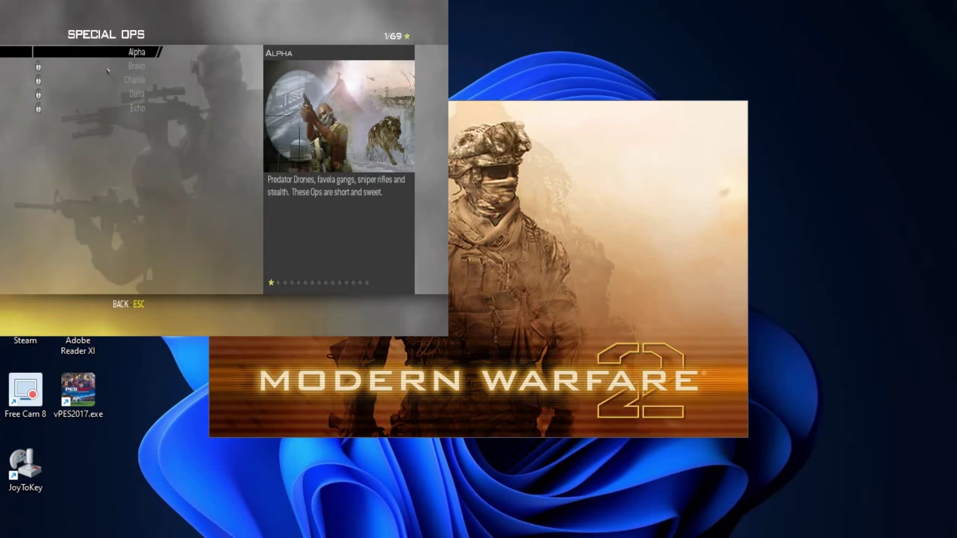
pyautogui.click(105, 57)
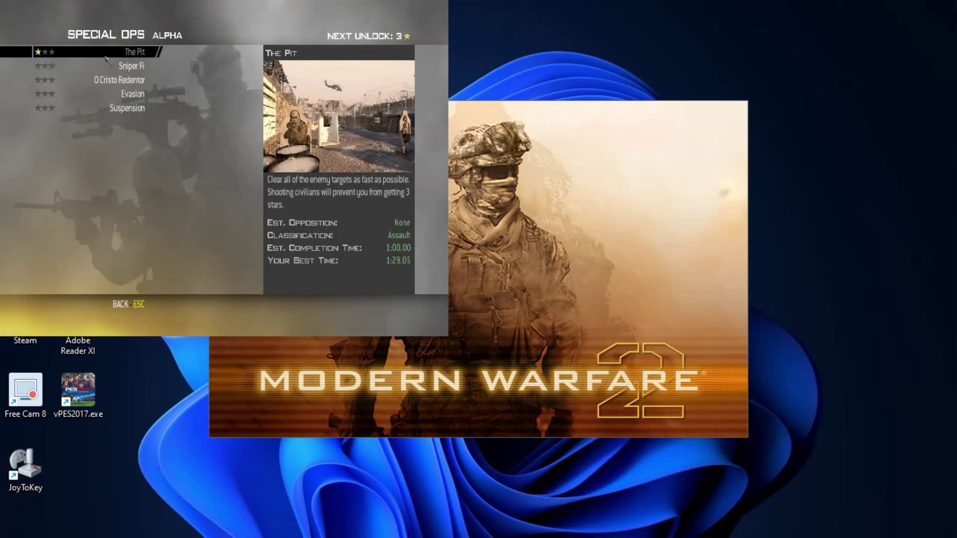
pyautogui.click(107, 53)
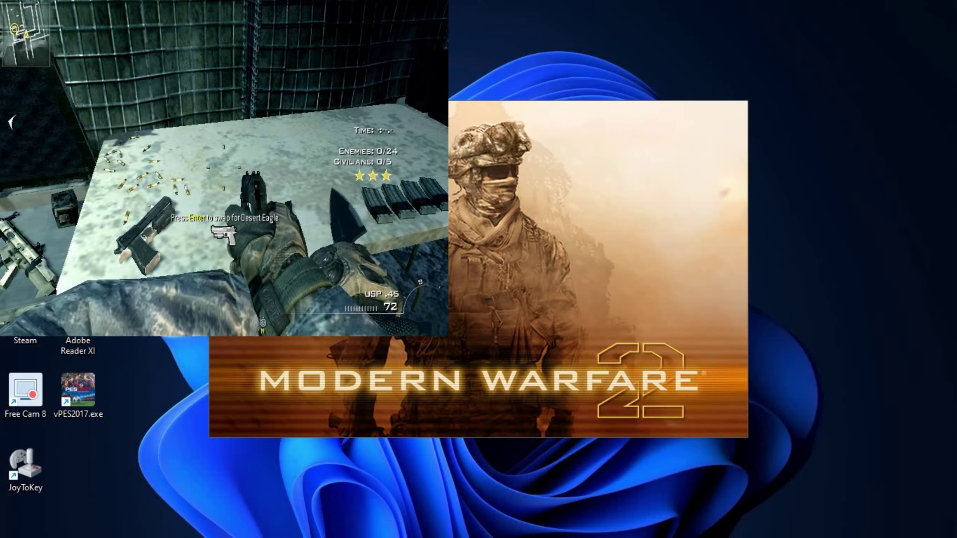
pyautogui.press('Return')
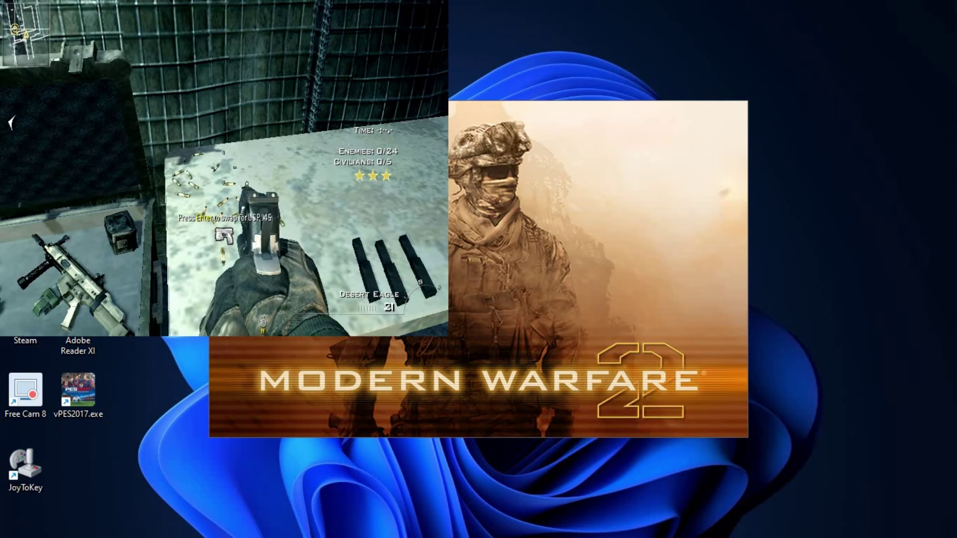